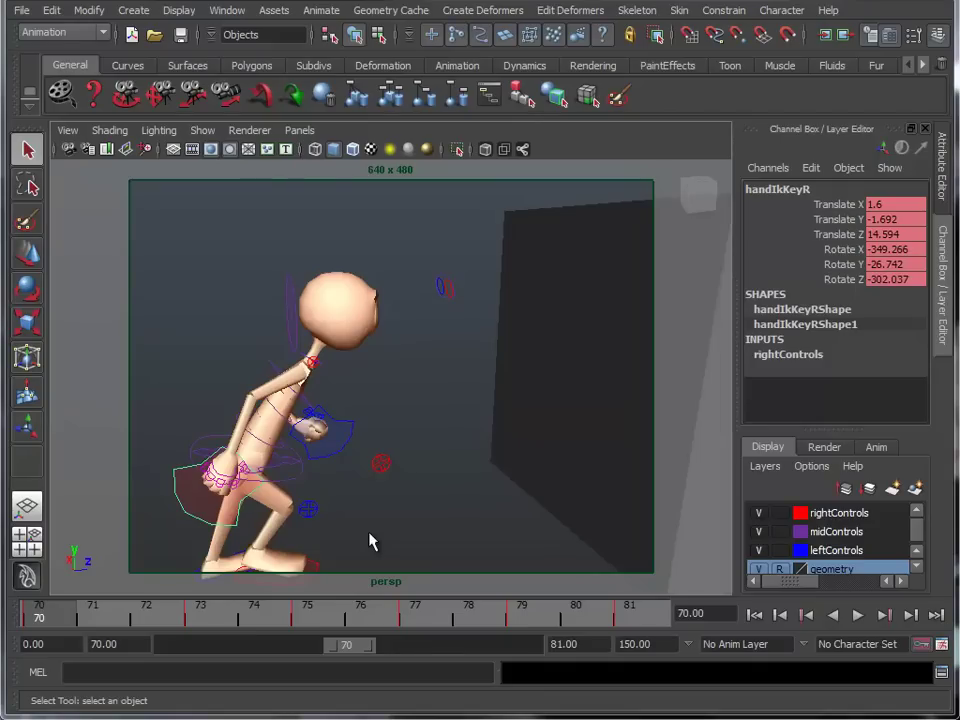
Step: Preview frames 70–79, then mute handIkKeyR's Rotate X and Rotate Y channels
{"action": "mouse_move", "coordinate": [70, 616]}
{"action": "left_mouse_down"}
{"action": "mouse_move", "coordinate": [681, 620]}
{"action": "mouse_move", "coordinate": [32, 619]}
{"action": "left_mouse_up"}
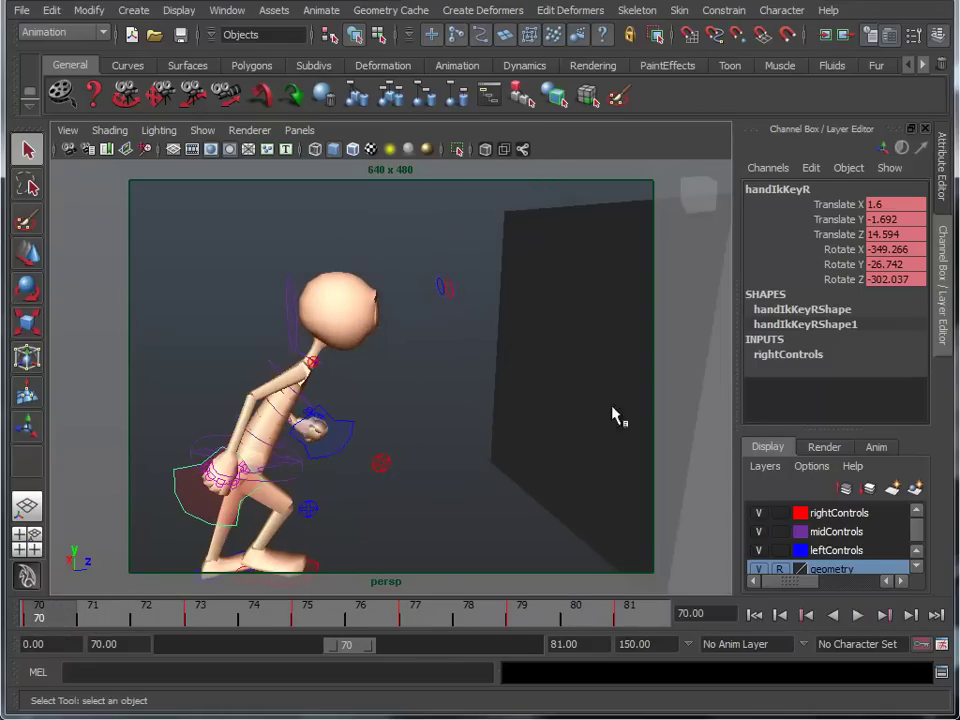
{"action": "left_click_drag", "start_coordinate": [843, 250], "coordinate": [843, 263]}
{"action": "right_click", "coordinate": [843, 264]}
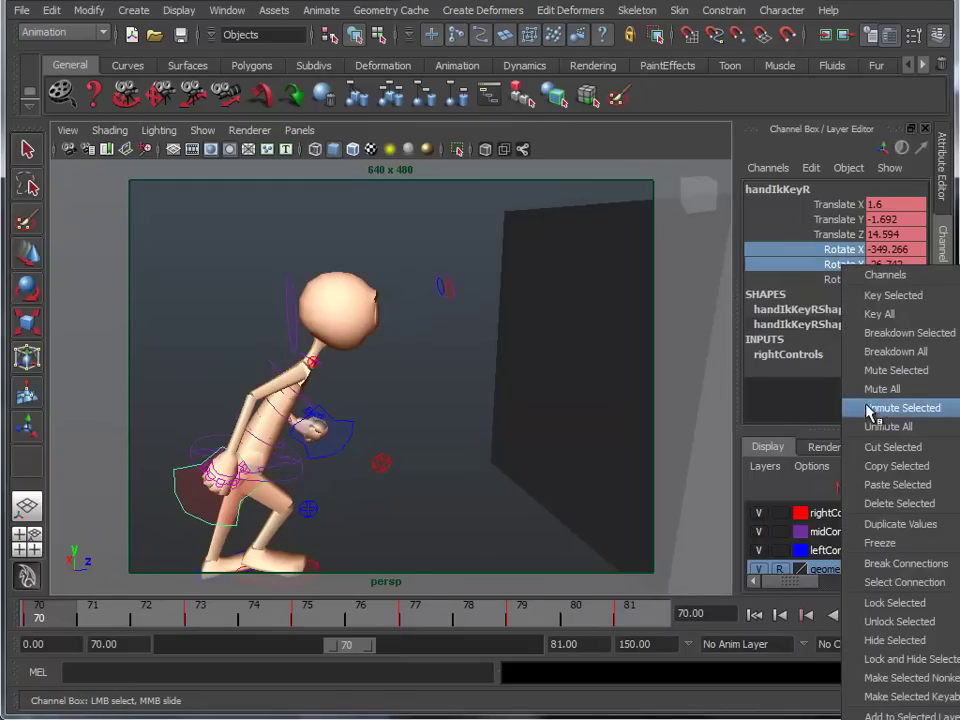
{"action": "left_click", "coordinate": [868, 371]}
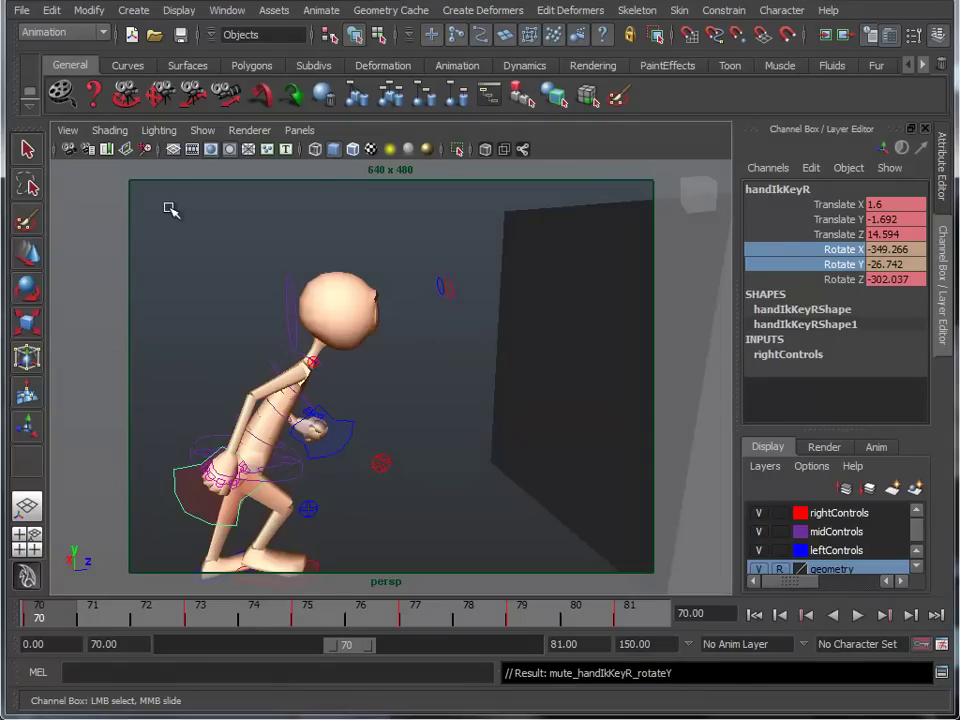
{"action": "left_click", "coordinate": [218, 12]}
{"action": "mouse_move", "coordinate": [266, 76]}
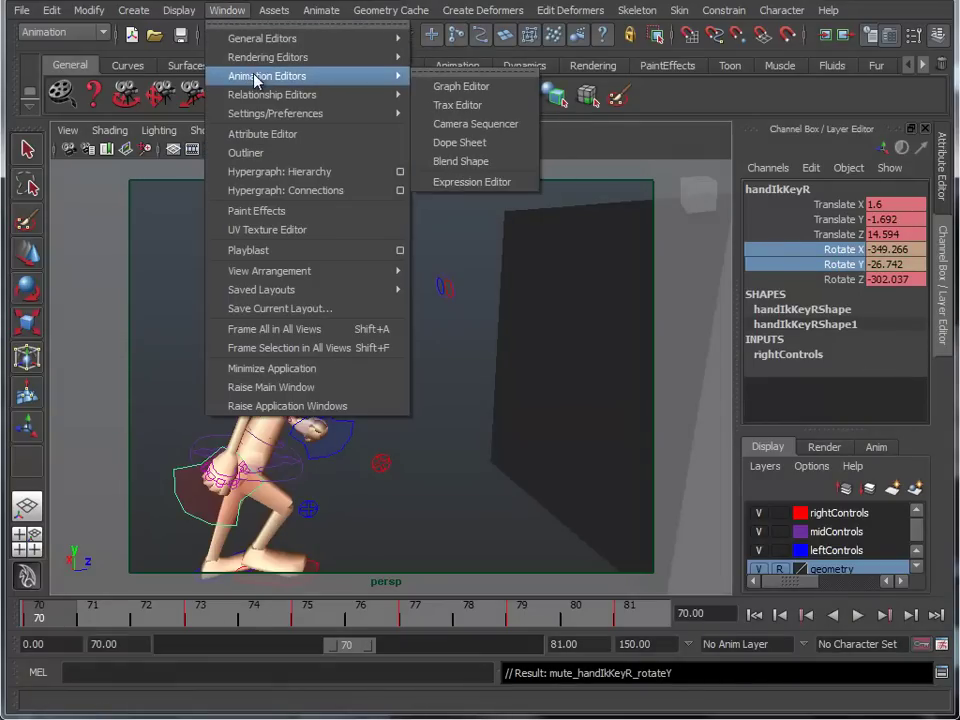
Step: Open the Graph Editor showing only the Rotate Z curve, zoomed on frames 42–108
{"action": "left_click", "coordinate": [468, 87]}
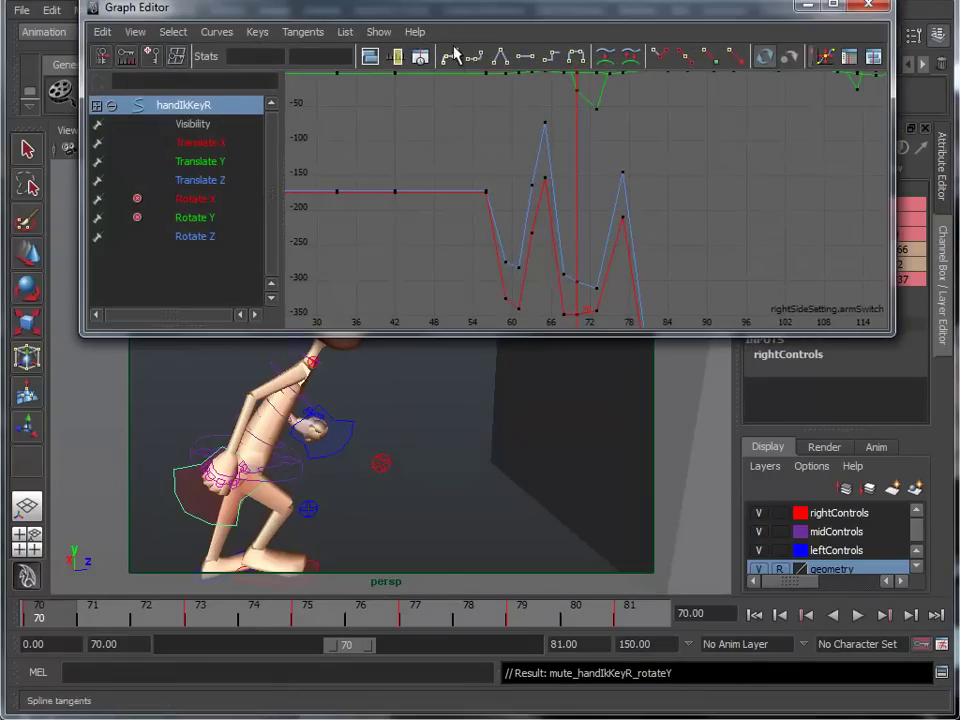
{"action": "left_click_drag", "start_coordinate": [458, 18], "coordinate": [475, 18]}
{"action": "left_click", "coordinate": [229, 238]}
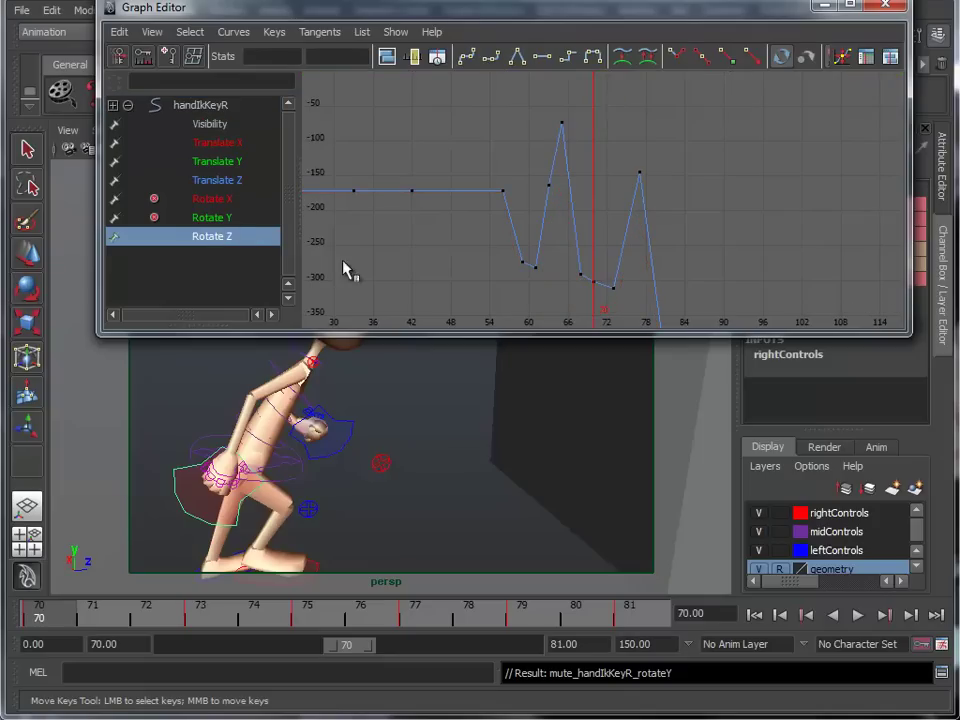
{"action": "middle_click_drag", "start_coordinate": [577, 250], "coordinate": [508, 222], "text": "alt"}
{"action": "key", "text": "a"}
{"action": "right_click_drag", "start_coordinate": [619, 221], "coordinate": [623, 274], "text": "alt"}
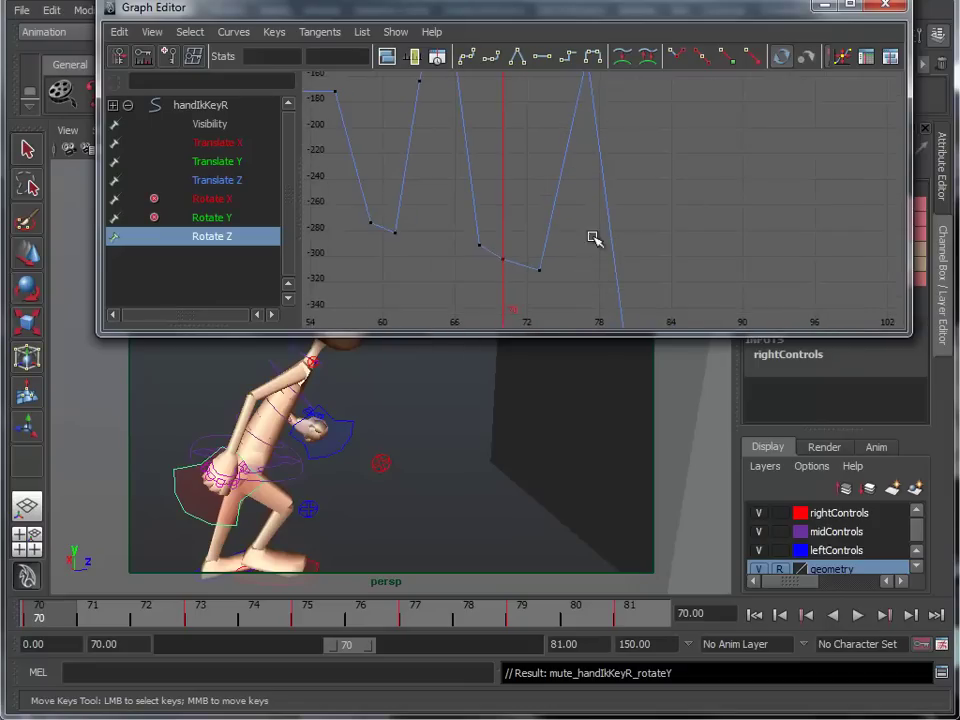
Step: Lower the frame-77 Rotate Z key to -365.67, then minimize the Graph Editor
{"action": "left_click_drag", "start_coordinate": [50, 615], "coordinate": [308, 620]}
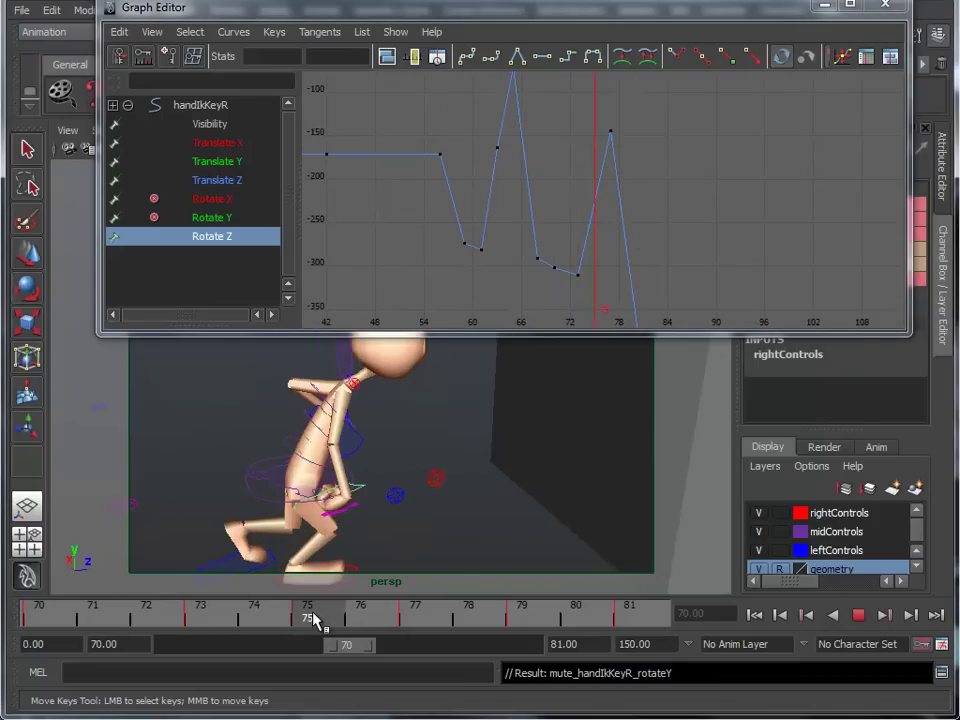
{"action": "left_click_drag", "start_coordinate": [337, 620], "coordinate": [411, 620]}
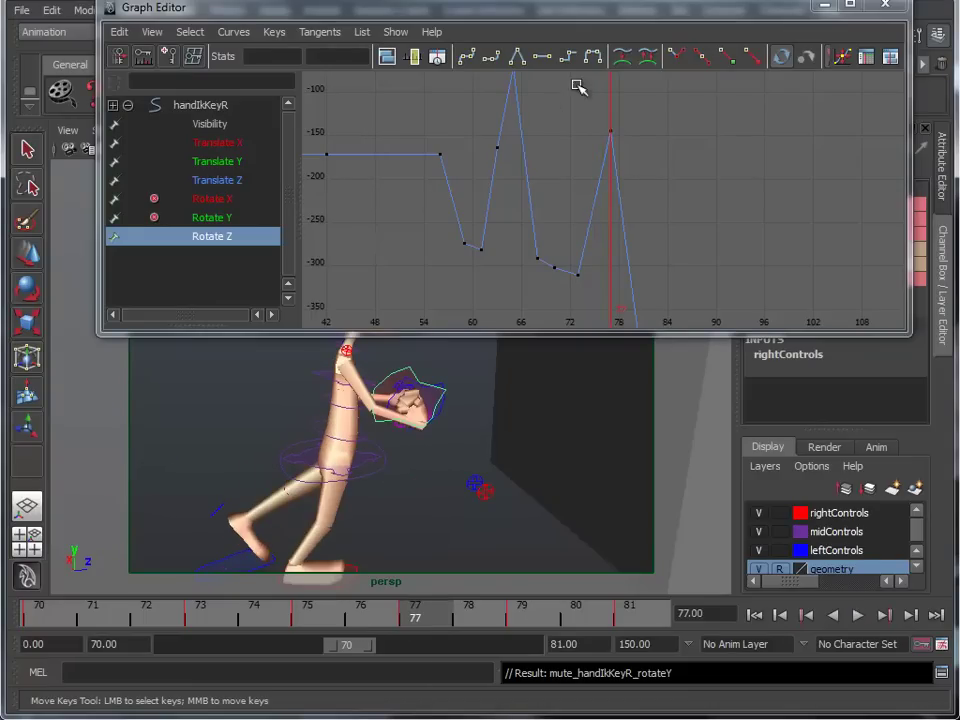
{"action": "left_click_drag", "start_coordinate": [578, 88], "coordinate": [645, 163]}
{"action": "middle_click_drag", "start_coordinate": [615, 138], "coordinate": [611, 329]}
{"action": "mouse_move", "coordinate": [405, 500]}
{"action": "left_mouse_down", "text": "alt"}
{"action": "mouse_move", "coordinate": [508, 497]}
{"action": "mouse_move", "coordinate": [492, 500]}
{"action": "left_mouse_up", "text": "alt"}
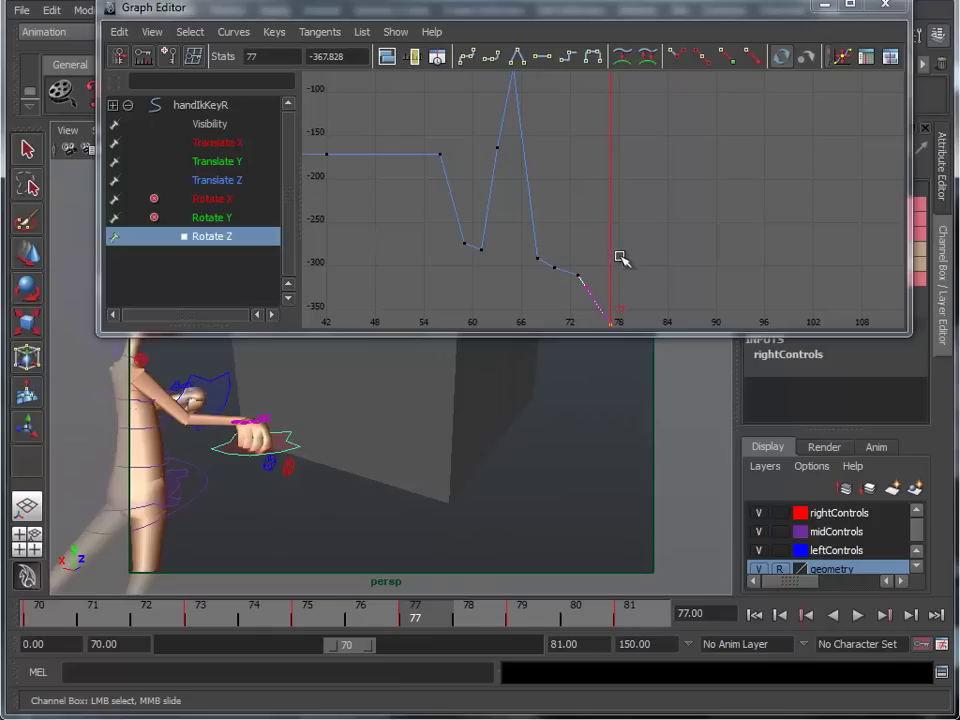
{"action": "middle_click_drag", "start_coordinate": [620, 258], "coordinate": [621, 184], "text": "alt"}
{"action": "mouse_move", "coordinate": [610, 237]}
{"action": "middle_mouse_down"}
{"action": "mouse_move", "coordinate": [606, 229]}
{"action": "mouse_move", "coordinate": [607, 241]}
{"action": "middle_mouse_up"}
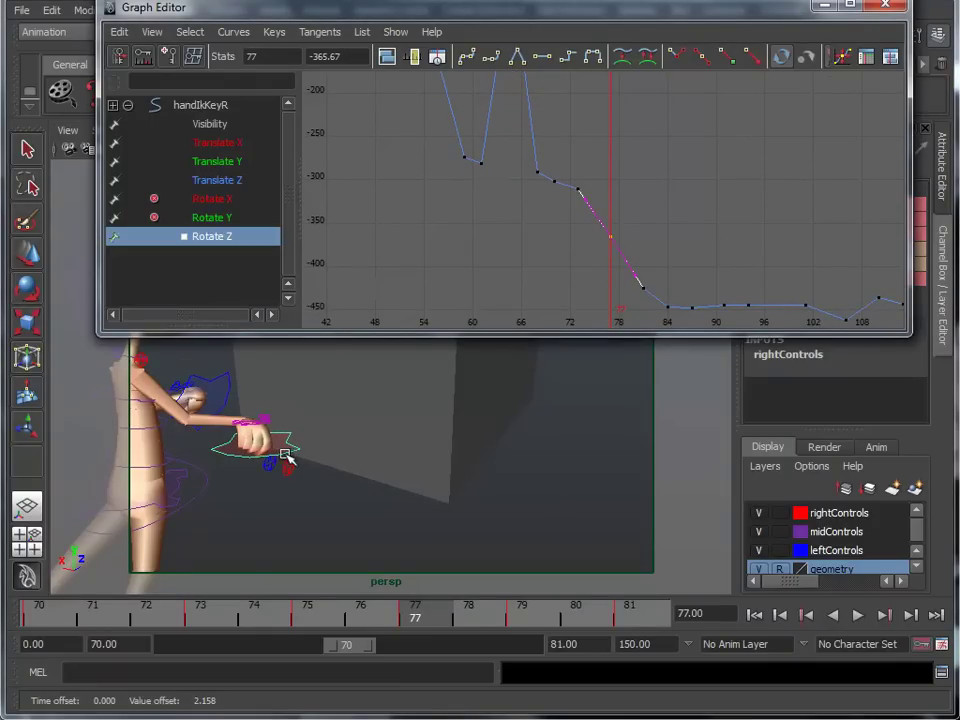
{"action": "left_click", "coordinate": [824, 5]}
{"action": "left_click", "coordinate": [828, 266]}
Step: Unmute Rotate Y, then check the punch pose from the side across frames 72–76
{"action": "right_click", "coordinate": [836, 266]}
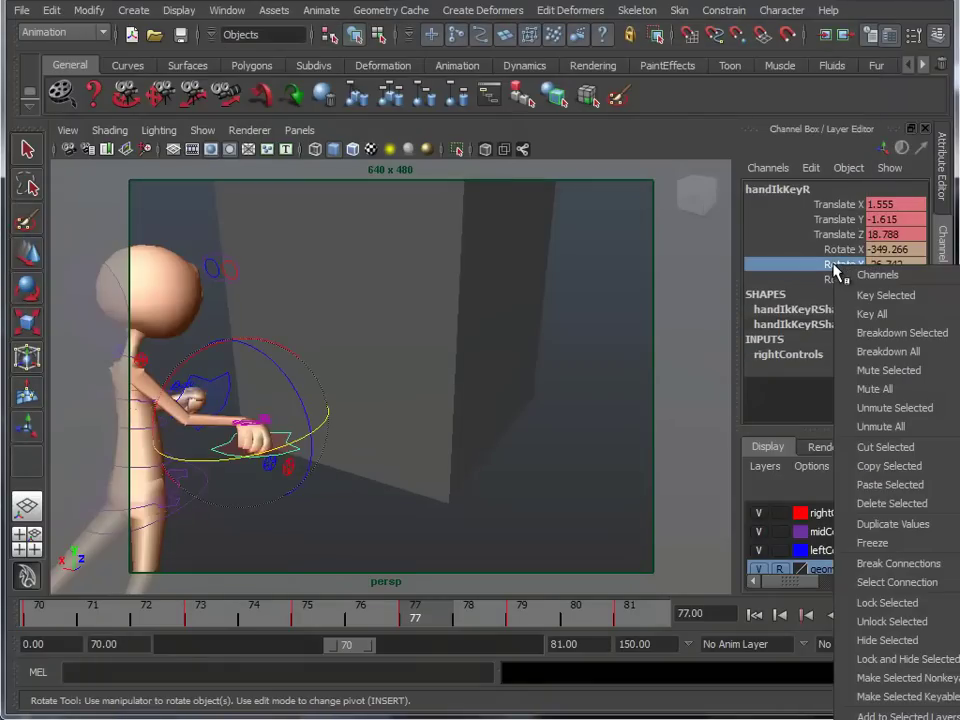
{"action": "left_click", "coordinate": [866, 407]}
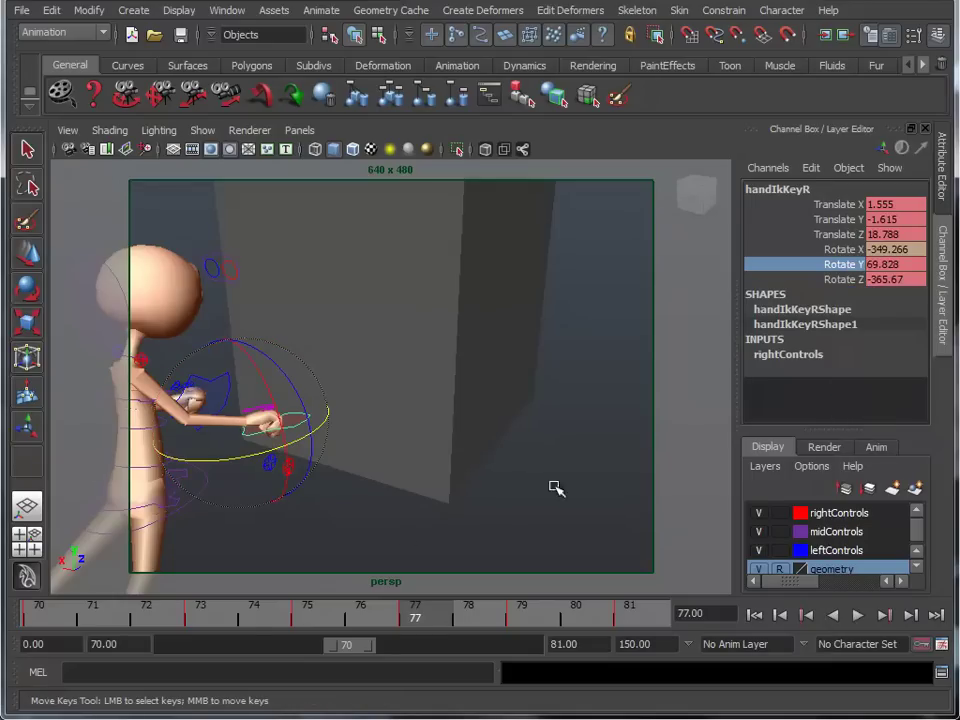
{"action": "left_click_drag", "start_coordinate": [40, 620], "coordinate": [145, 619]}
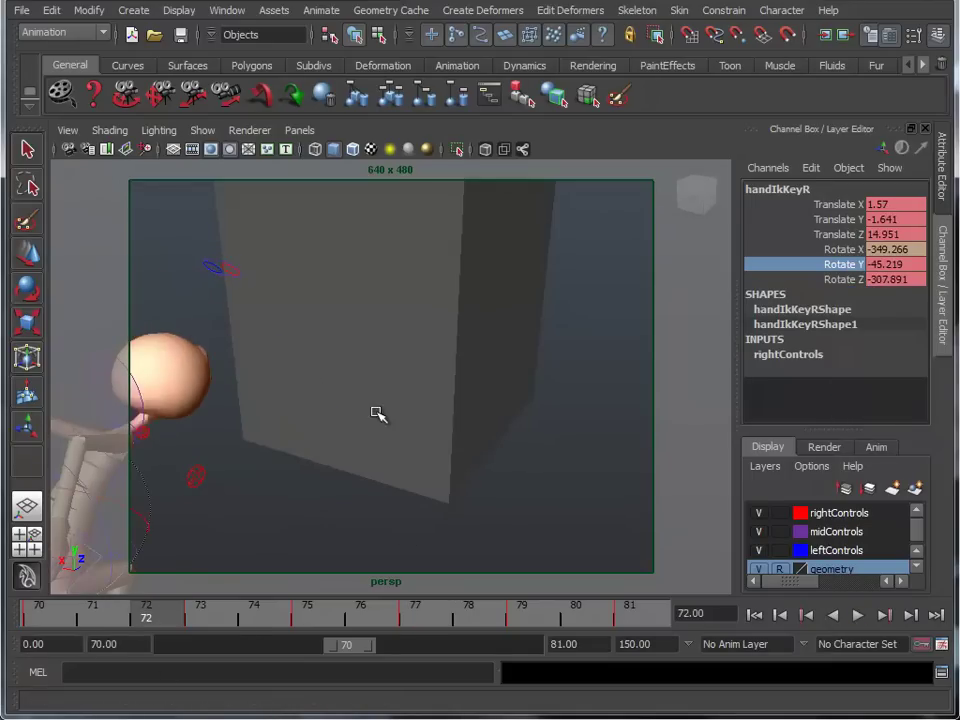
{"action": "left_click_drag", "start_coordinate": [377, 413], "coordinate": [291, 411], "text": "alt"}
{"action": "middle_click_drag", "start_coordinate": [291, 411], "coordinate": [318, 387], "text": "alt"}
{"action": "left_click_drag", "start_coordinate": [319, 387], "coordinate": [336, 349], "text": "alt"}
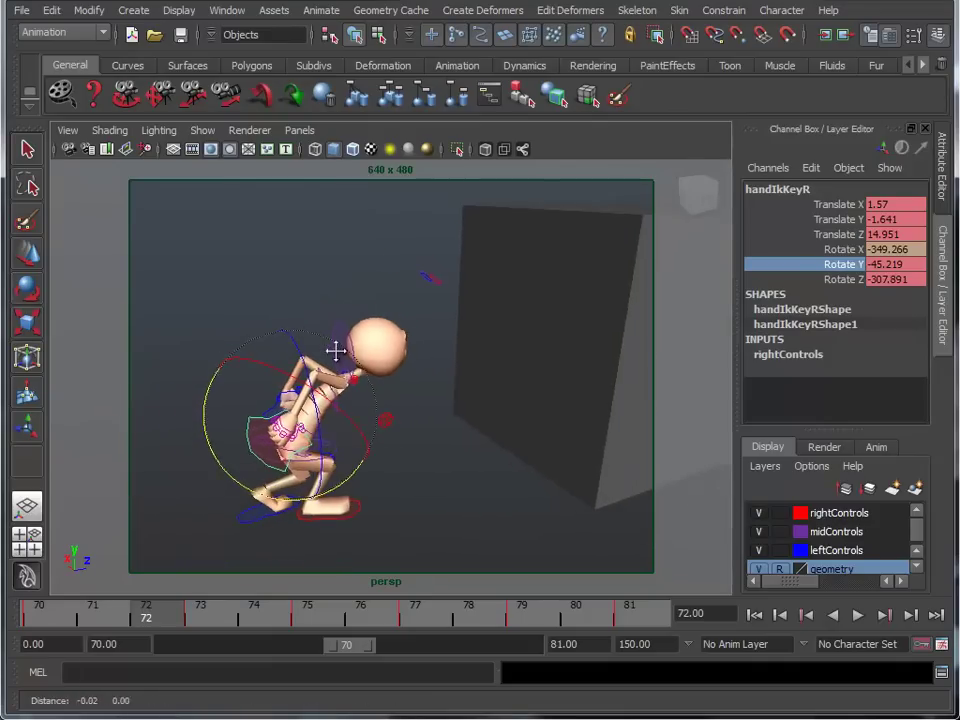
{"action": "mouse_move", "coordinate": [28, 622]}
{"action": "left_mouse_down"}
{"action": "mouse_move", "coordinate": [673, 621]}
{"action": "mouse_move", "coordinate": [86, 622]}
{"action": "mouse_move", "coordinate": [654, 626]}
{"action": "left_mouse_up"}
Step: Unmute Rotate X, preview frames 70–75, and reopen the Graph Editor with Shift+G
{"action": "key", "text": "e"}
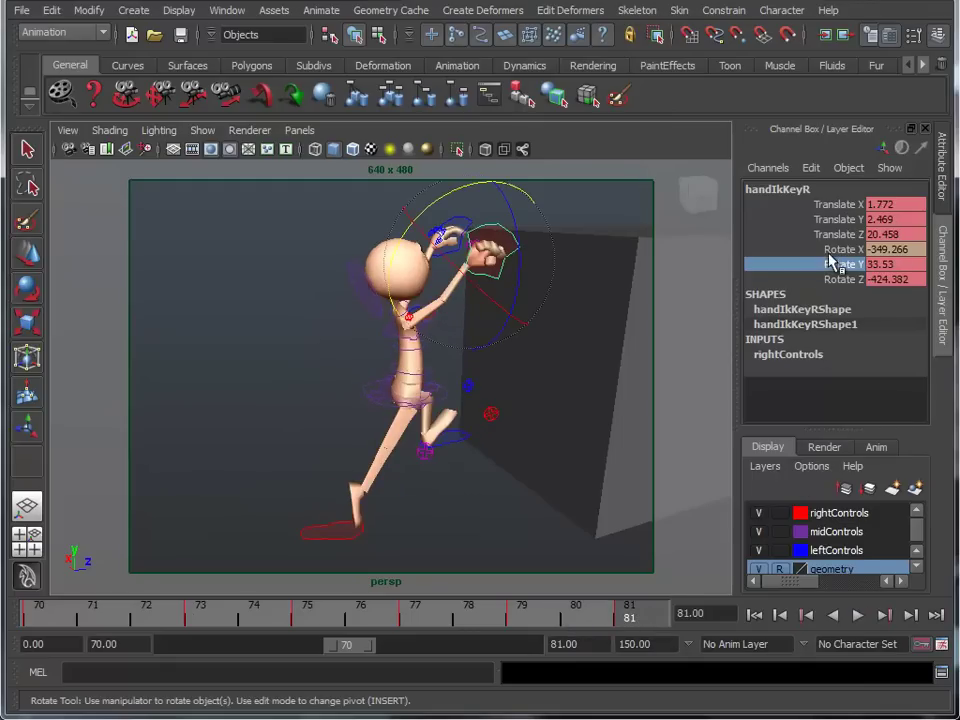
{"action": "left_click", "coordinate": [830, 249]}
{"action": "right_click", "coordinate": [831, 251]}
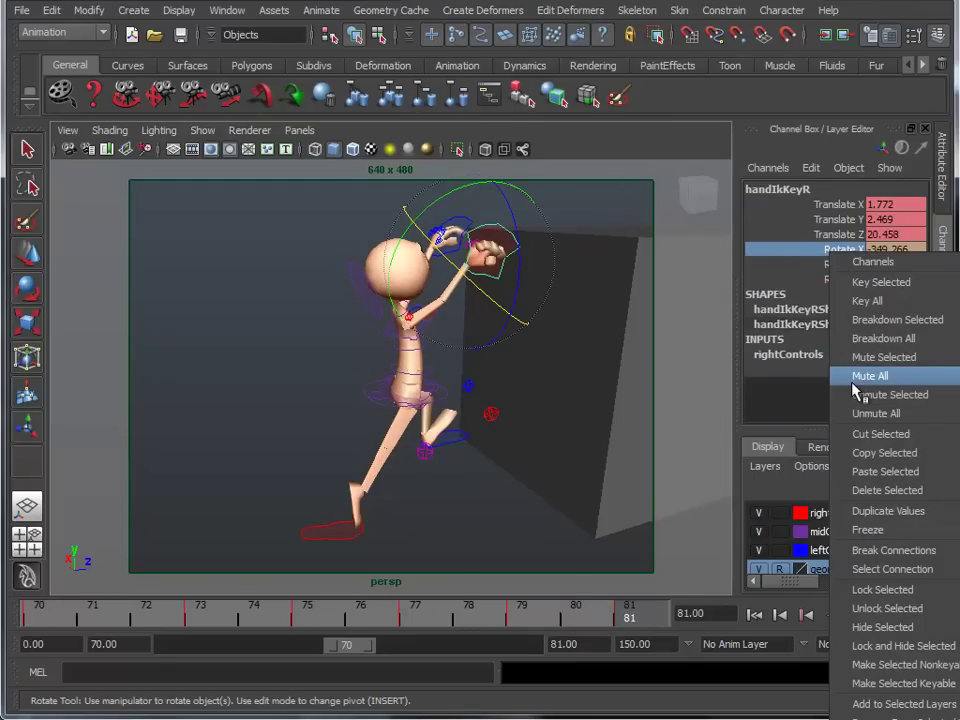
{"action": "left_click", "coordinate": [858, 414]}
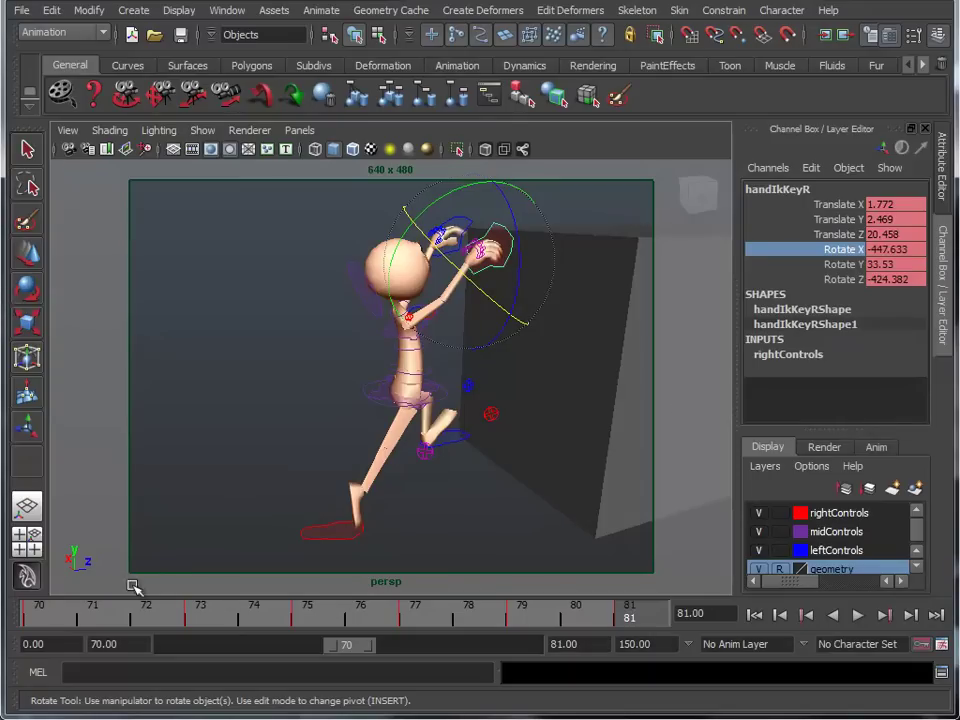
{"action": "left_click_drag", "start_coordinate": [35, 620], "coordinate": [435, 624]}
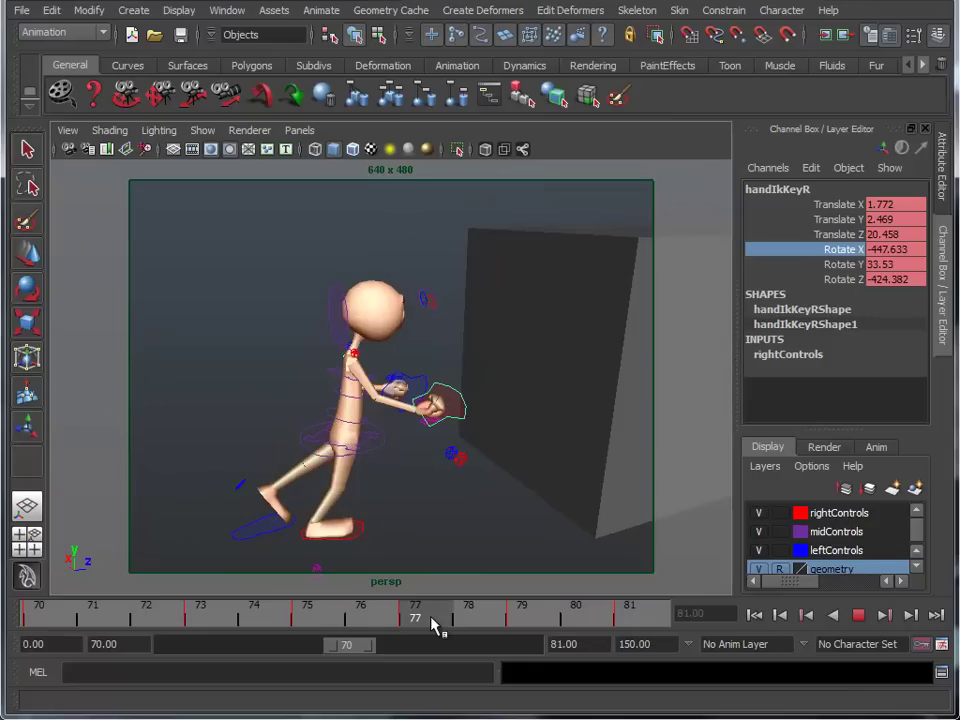
{"action": "key", "text": "e"}
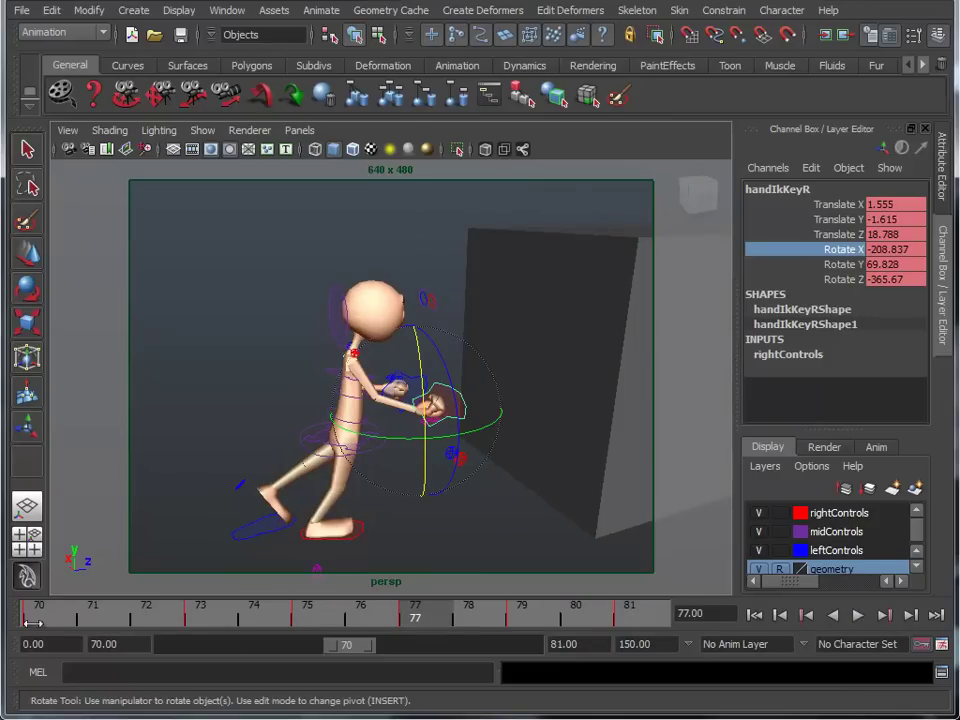
{"action": "key", "text": "shift+g"}
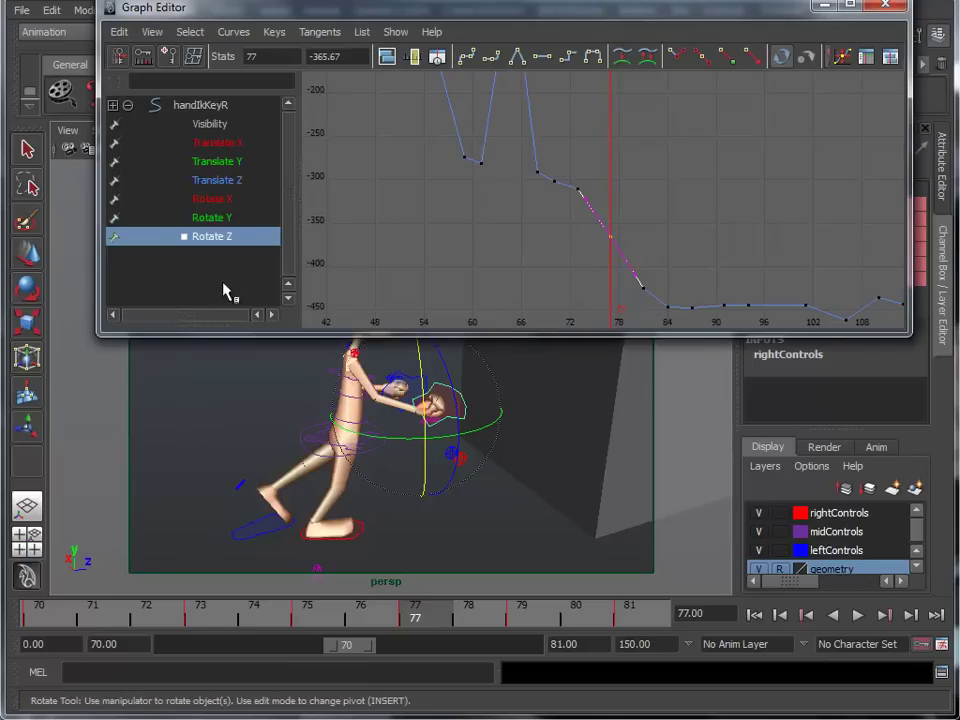
{"action": "left_click", "coordinate": [225, 199]}
{"action": "left_click_drag", "start_coordinate": [577, 104], "coordinate": [660, 130]}
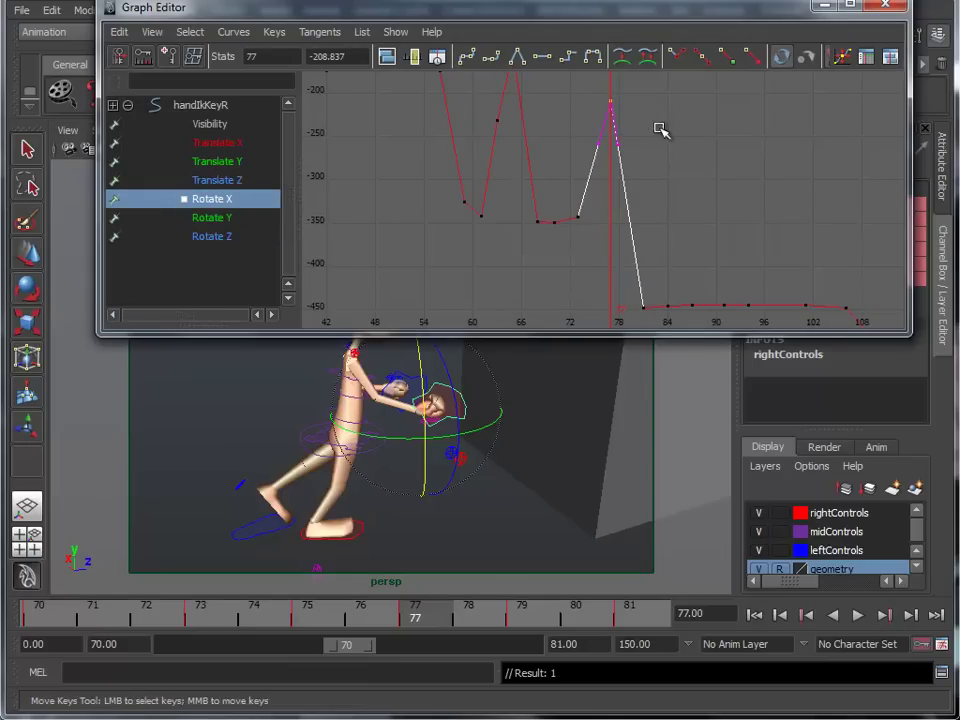
{"action": "middle_click_drag", "start_coordinate": [611, 101], "coordinate": [611, 224]}
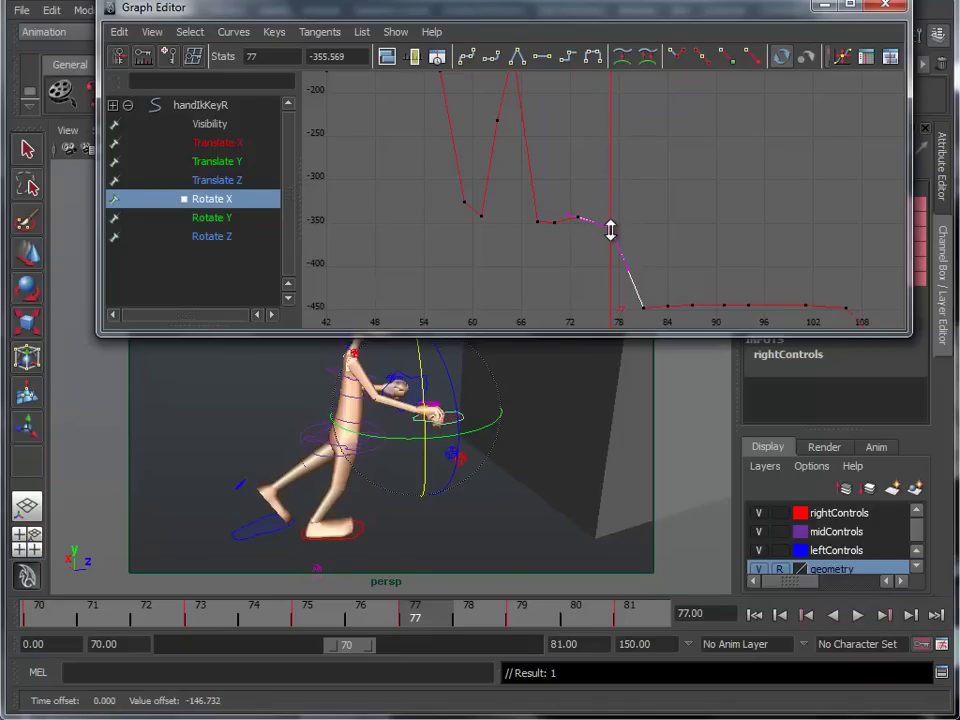
{"action": "mouse_move", "coordinate": [449, 455]}
{"action": "right_mouse_down", "text": "alt"}
{"action": "mouse_move", "coordinate": [476, 508]}
{"action": "mouse_move", "coordinate": [634, 615]}
{"action": "right_mouse_up", "text": "alt"}
{"action": "mouse_move", "coordinate": [634, 615]}
{"action": "left_mouse_down", "text": "alt"}
{"action": "mouse_move", "coordinate": [438, 525]}
{"action": "mouse_move", "coordinate": [507, 533]}
{"action": "left_mouse_up", "text": "alt"}
{"action": "mouse_move", "coordinate": [507, 530]}
{"action": "right_mouse_down", "text": "alt"}
{"action": "mouse_move", "coordinate": [484, 495]}
{"action": "mouse_move", "coordinate": [489, 476]}
{"action": "right_mouse_up", "text": "alt"}
{"action": "middle_click_drag", "start_coordinate": [489, 476], "coordinate": [521, 538], "text": "alt"}
{"action": "mouse_move", "coordinate": [521, 538]}
{"action": "right_mouse_down", "text": "alt"}
{"action": "mouse_move", "coordinate": [446, 514]}
{"action": "mouse_move", "coordinate": [446, 446]}
{"action": "right_mouse_up", "text": "alt"}
{"action": "left_click_drag", "start_coordinate": [446, 446], "coordinate": [407, 456], "text": "alt"}
{"action": "right_click_drag", "start_coordinate": [407, 456], "coordinate": [449, 455], "text": "alt"}
{"action": "left_click_drag", "start_coordinate": [449, 455], "coordinate": [474, 413], "text": "alt"}
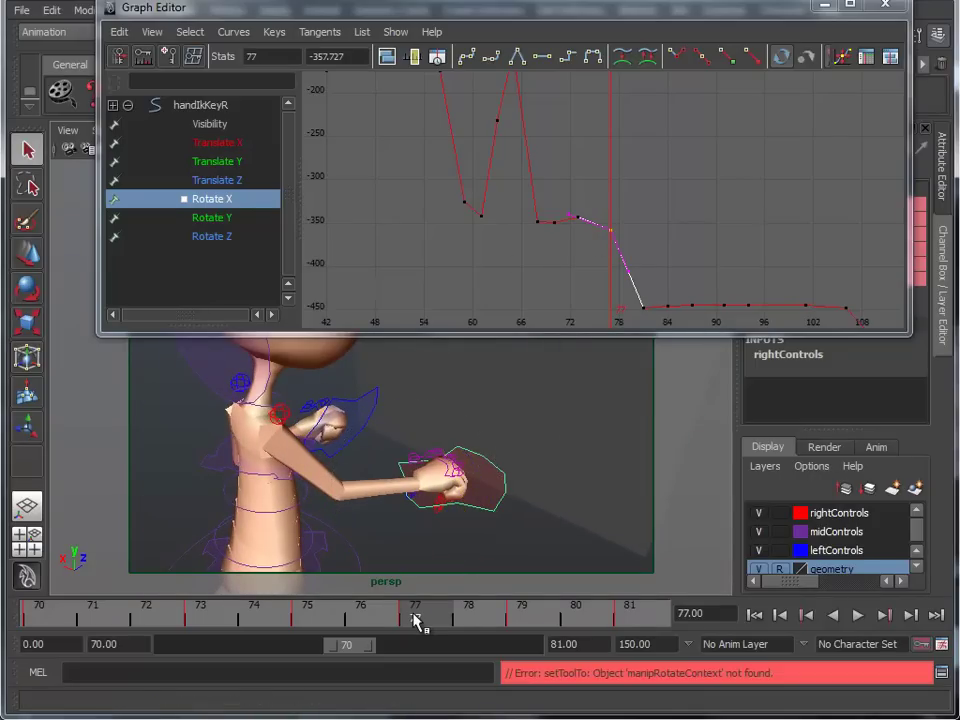
{"action": "left_click_drag", "start_coordinate": [390, 620], "coordinate": [122, 621]}
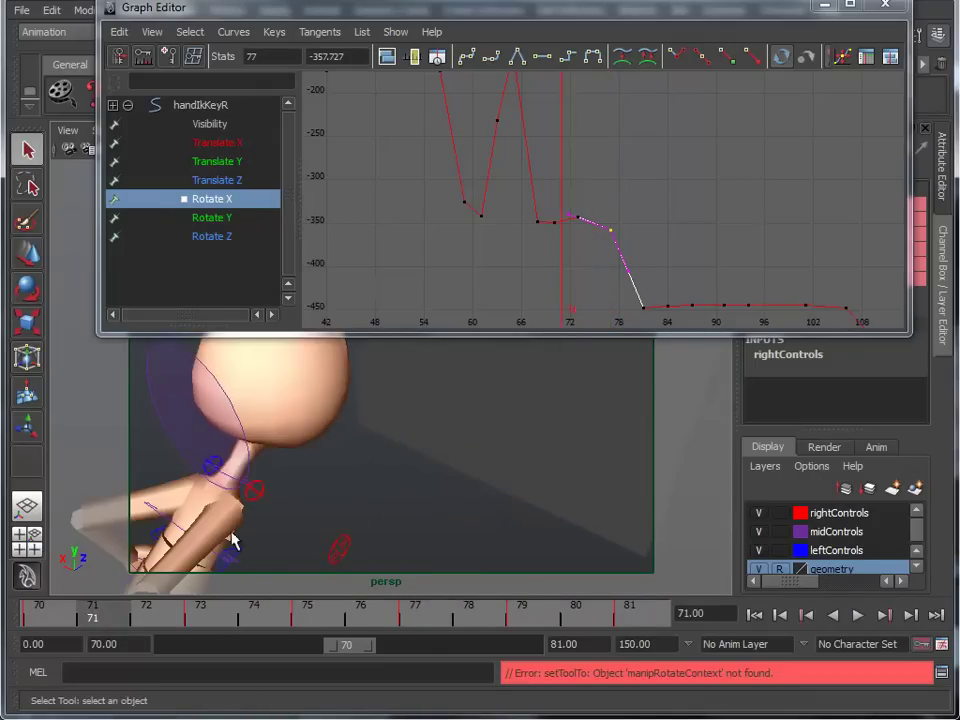
{"action": "right_click_drag", "start_coordinate": [229, 542], "coordinate": [197, 433], "text": "alt"}
{"action": "mouse_move", "coordinate": [197, 433]}
{"action": "left_mouse_down", "text": "alt"}
{"action": "mouse_move", "coordinate": [259, 446]}
{"action": "mouse_move", "coordinate": [230, 440]}
{"action": "left_mouse_up", "text": "alt"}
{"action": "mouse_move", "coordinate": [106, 617]}
{"action": "left_mouse_down"}
{"action": "mouse_move", "coordinate": [43, 617]}
{"action": "mouse_move", "coordinate": [472, 620]}
{"action": "left_mouse_up"}
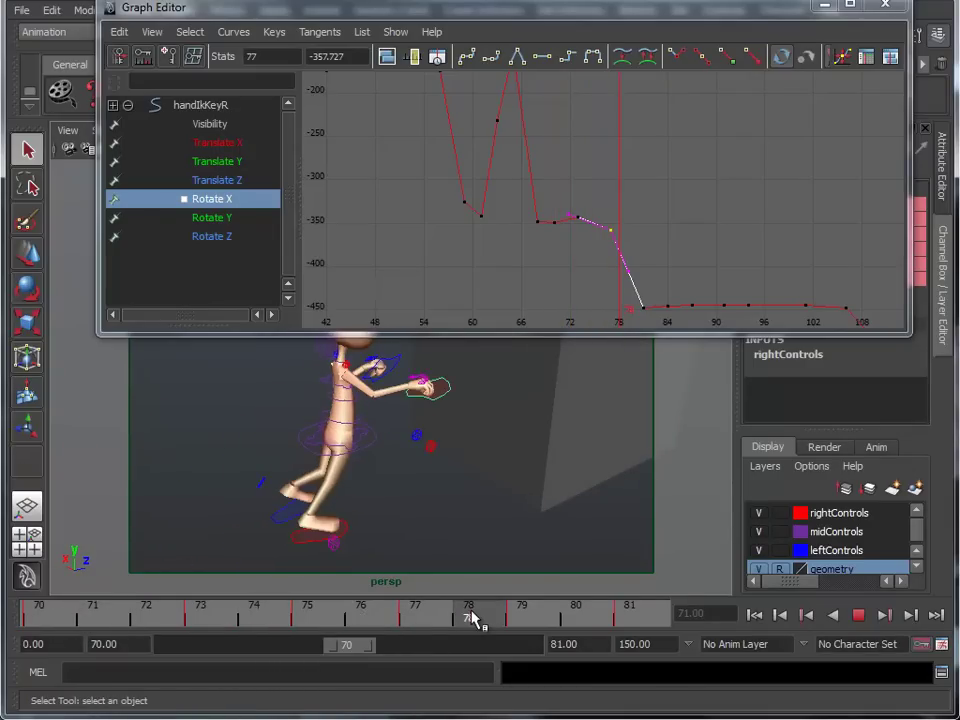
{"action": "mouse_move", "coordinate": [462, 452]}
{"action": "left_mouse_down", "text": "alt"}
{"action": "mouse_move", "coordinate": [422, 542]}
{"action": "mouse_move", "coordinate": [381, 501]}
{"action": "left_mouse_up", "text": "alt"}
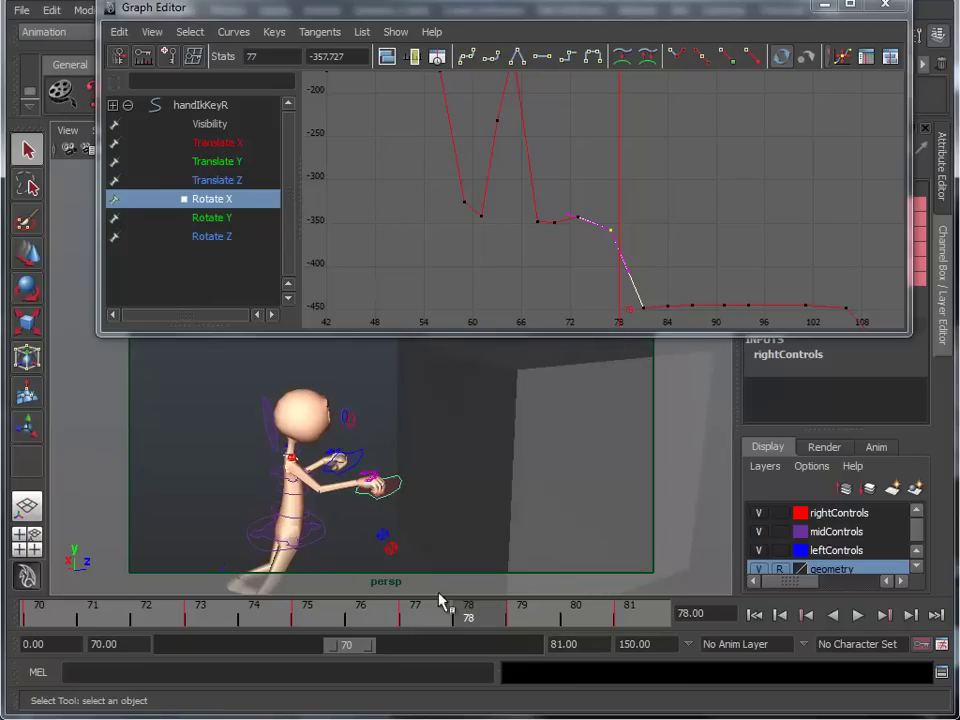
{"action": "left_click_drag", "start_coordinate": [468, 614], "coordinate": [92, 617]}
{"action": "mouse_move", "coordinate": [369, 480]}
{"action": "left_mouse_down", "text": "alt"}
{"action": "mouse_move", "coordinate": [441, 422]}
{"action": "mouse_move", "coordinate": [456, 477]}
{"action": "mouse_move", "coordinate": [443, 467]}
{"action": "left_mouse_up", "text": "alt"}
Step: Lower the frame-77 Rotate X key to about -393, then review from frame 71
{"action": "mouse_move", "coordinate": [35, 630]}
{"action": "left_mouse_down"}
{"action": "mouse_move", "coordinate": [652, 630]}
{"action": "mouse_move", "coordinate": [253, 628]}
{"action": "mouse_move", "coordinate": [118, 612]}
{"action": "mouse_move", "coordinate": [415, 622]}
{"action": "left_mouse_up"}
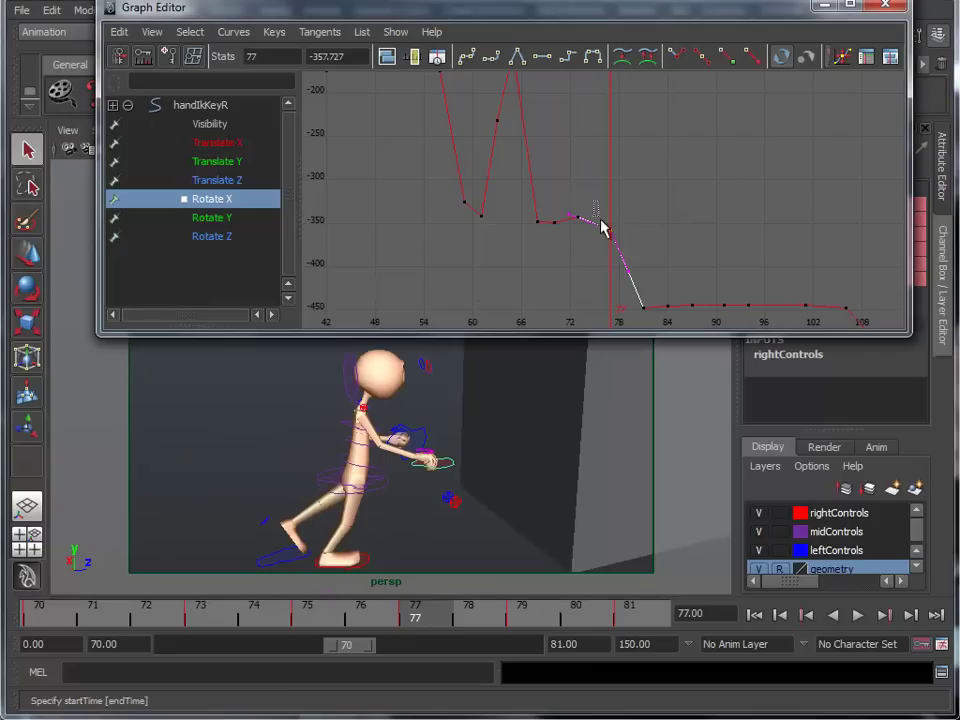
{"action": "key", "text": "w"}
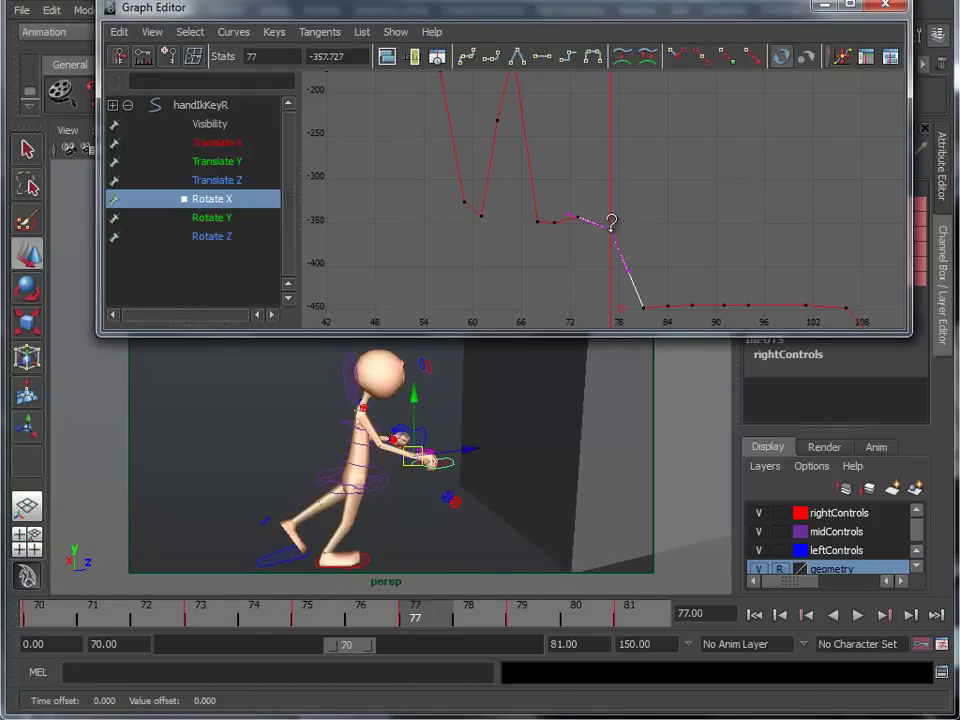
{"action": "left_click_drag", "start_coordinate": [611, 237], "coordinate": [618, 270]}
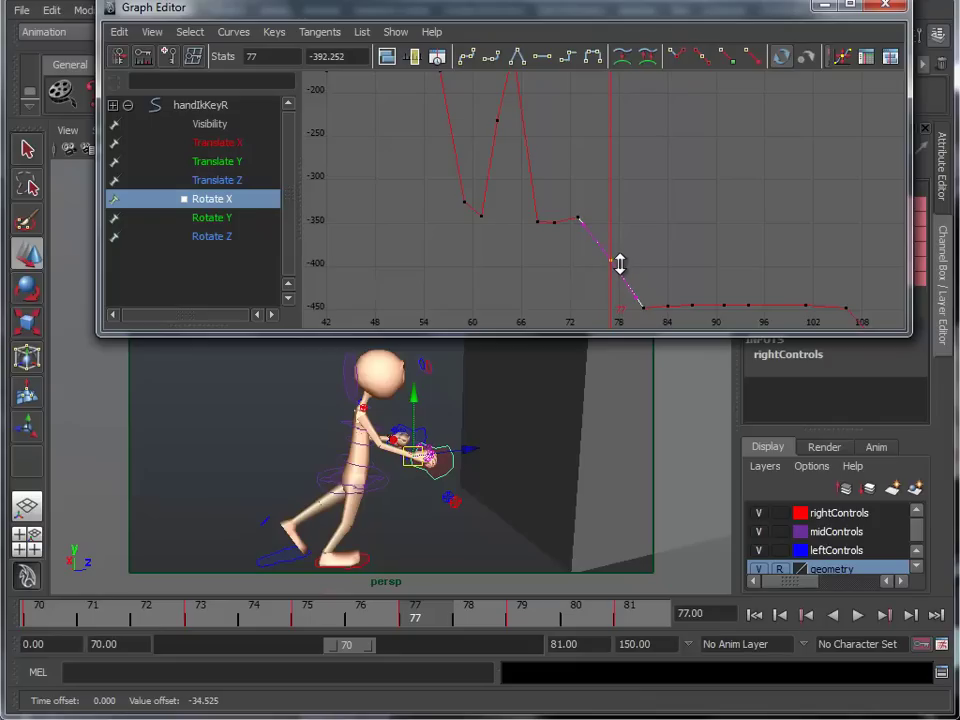
{"action": "mouse_move", "coordinate": [411, 617]}
{"action": "left_mouse_down"}
{"action": "mouse_move", "coordinate": [110, 617]}
{"action": "mouse_move", "coordinate": [634, 617]}
{"action": "mouse_move", "coordinate": [55, 620]}
{"action": "left_mouse_up"}
Step: Show the Rotate Y curve zoomed on its dip near frame 72, checking frames 70–73
{"action": "left_click", "coordinate": [208, 219]}
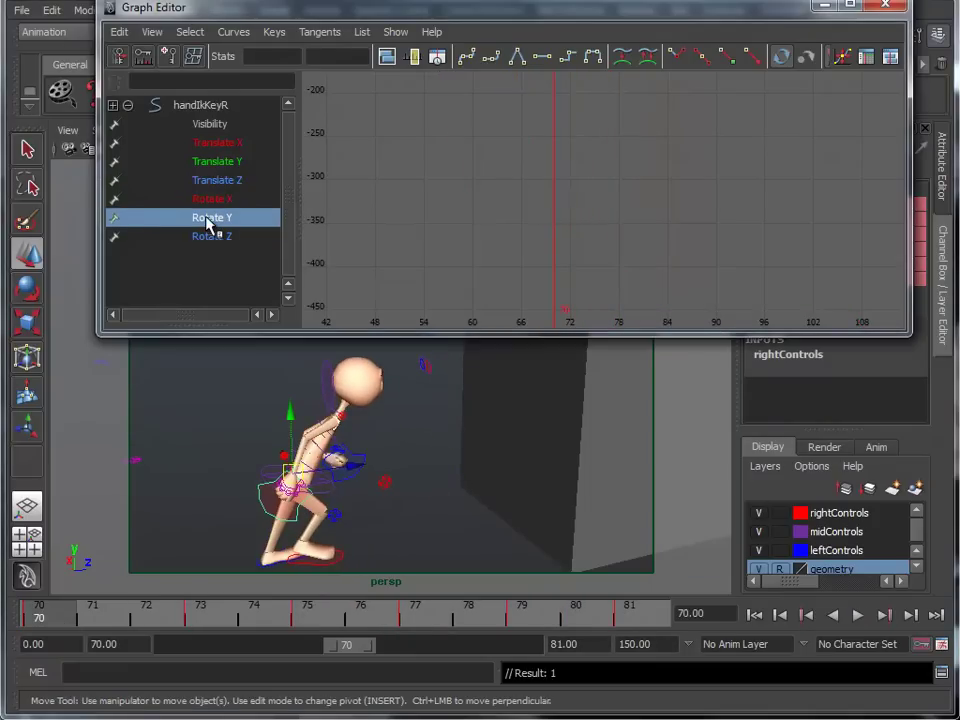
{"action": "key", "text": "a"}
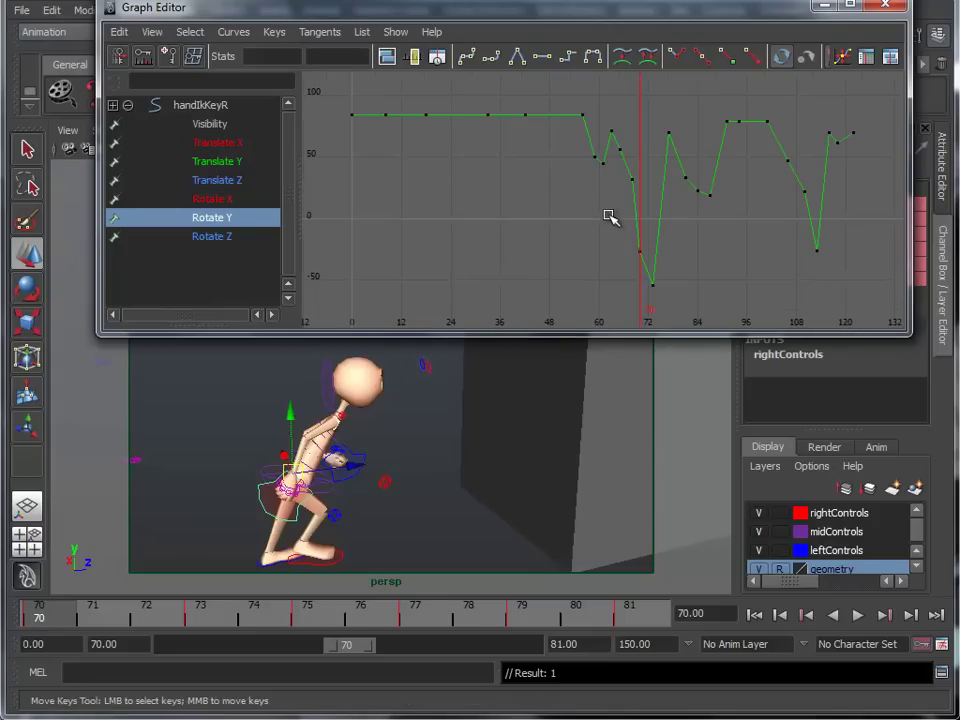
{"action": "mouse_move", "coordinate": [645, 229]}
{"action": "middle_mouse_down", "text": "alt"}
{"action": "mouse_move", "coordinate": [525, 171]}
{"action": "mouse_move", "coordinate": [621, 203]}
{"action": "middle_mouse_up", "text": "alt"}
{"action": "scroll", "coordinate": [544, 199], "scroll_direction": "up", "scroll_amount": 3}
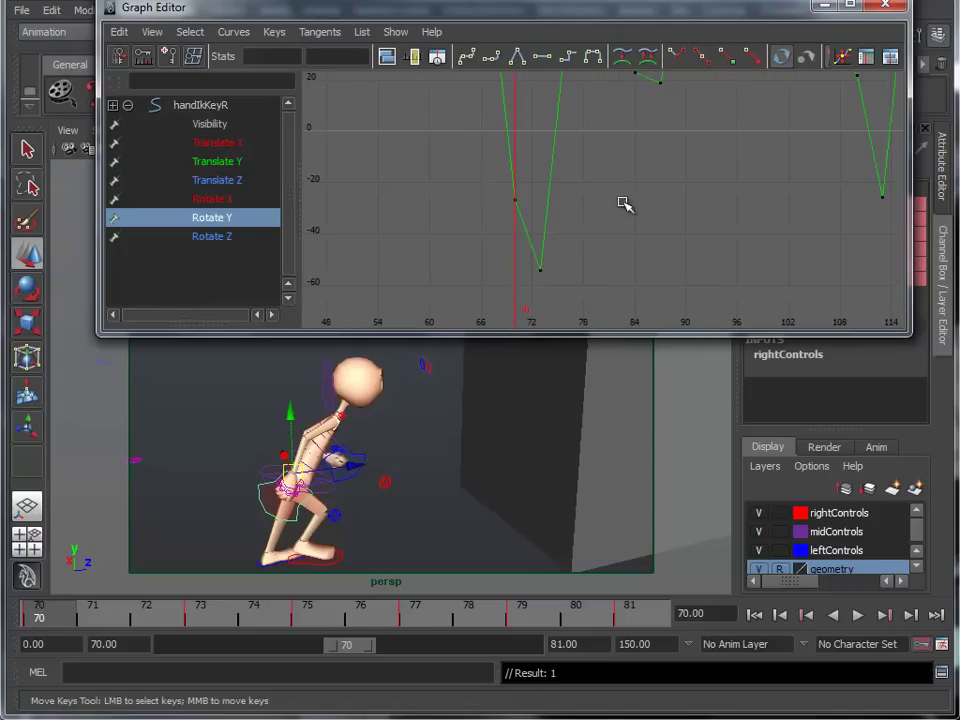
{"action": "left_click_drag", "start_coordinate": [57, 622], "coordinate": [422, 626]}
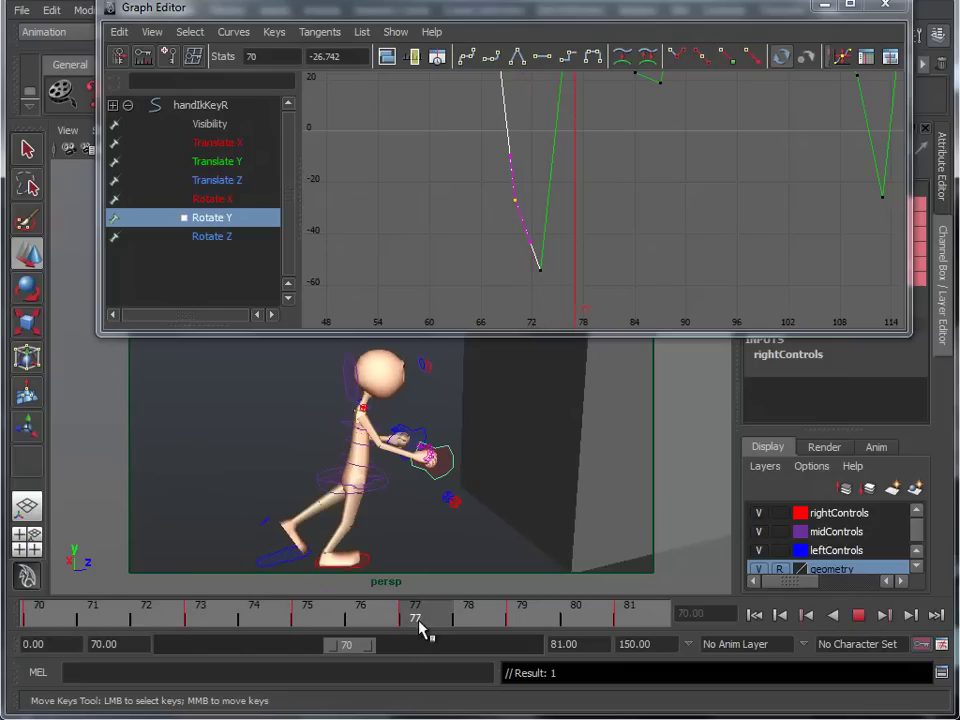
Step: Key Rotate Y at frame 77 and raise that key to about 72
{"action": "key", "text": "s"}
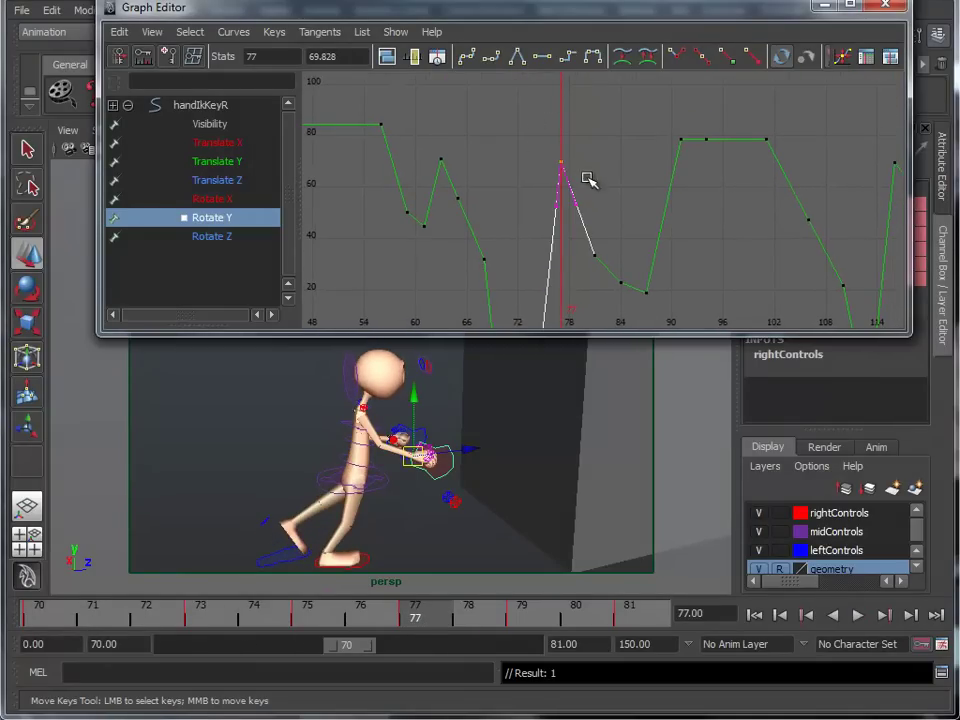
{"action": "mouse_move", "coordinate": [563, 163]}
{"action": "middle_mouse_down"}
{"action": "mouse_move", "coordinate": [561, 210]}
{"action": "mouse_move", "coordinate": [553, 178]}
{"action": "mouse_move", "coordinate": [551, 204]}
{"action": "middle_mouse_up"}
{"action": "mouse_move", "coordinate": [480, 456]}
{"action": "left_mouse_down", "text": "alt"}
{"action": "mouse_move", "coordinate": [645, 456]}
{"action": "mouse_move", "coordinate": [616, 466]}
{"action": "left_mouse_up", "text": "alt"}
{"action": "mouse_move", "coordinate": [560, 190]}
{"action": "middle_mouse_down"}
{"action": "mouse_move", "coordinate": [561, 206]}
{"action": "mouse_move", "coordinate": [542, 162]}
{"action": "middle_mouse_up"}
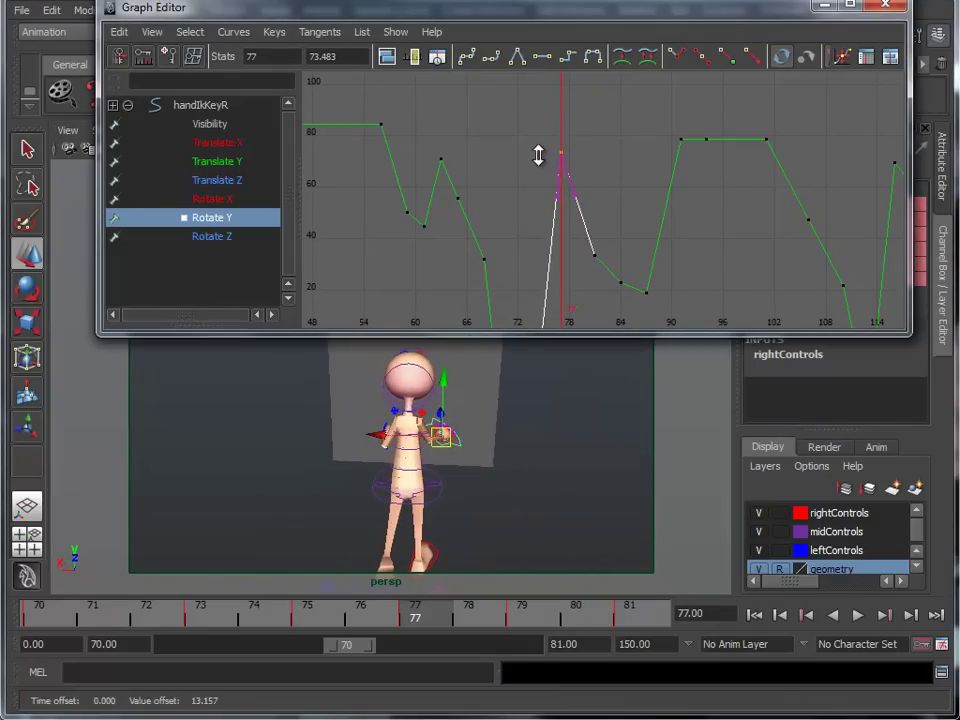
{"action": "mouse_move", "coordinate": [474, 340]}
{"action": "left_mouse_down", "text": "alt"}
{"action": "mouse_move", "coordinate": [354, 424]}
{"action": "mouse_move", "coordinate": [328, 411]}
{"action": "left_mouse_up", "text": "alt"}
{"action": "right_click_drag", "start_coordinate": [328, 411], "coordinate": [490, 493], "text": "alt"}
{"action": "left_click_drag", "start_coordinate": [490, 493], "coordinate": [484, 467], "text": "alt"}
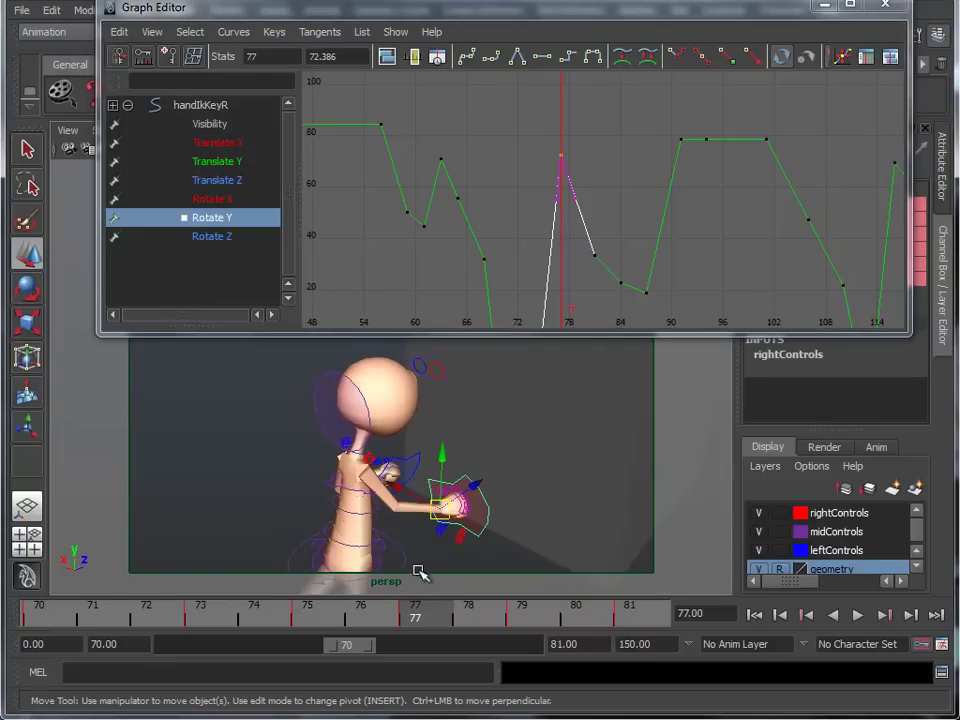
{"action": "left_click", "coordinate": [231, 200]}
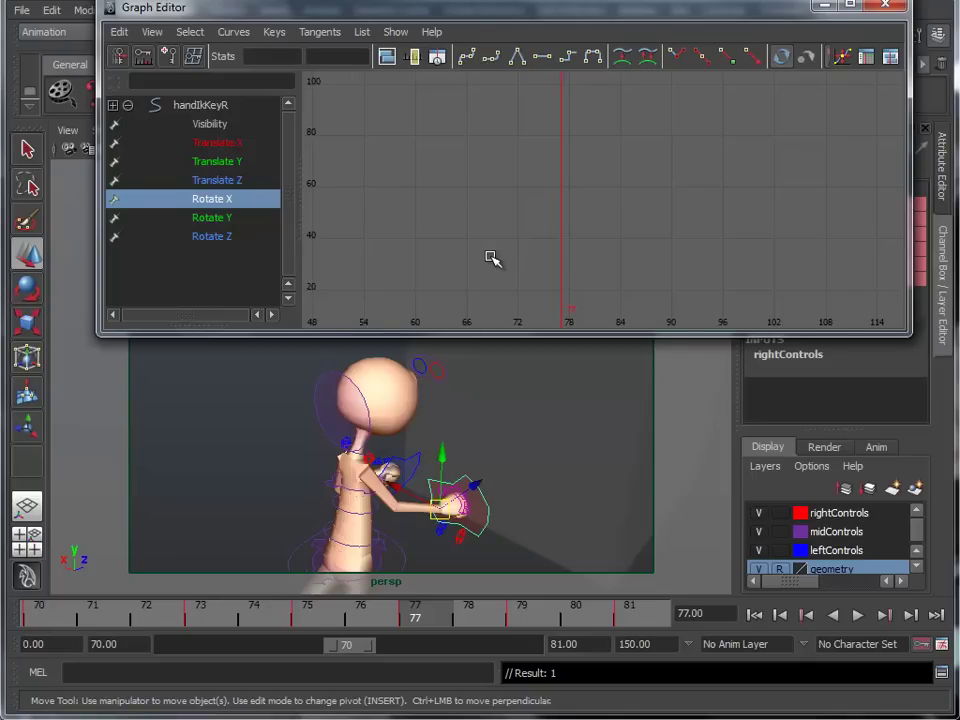
Step: Lower the frame-77 Rotate X key to -421, play it back, and close the Graph Editor
{"action": "key", "text": "f"}
{"action": "mouse_move", "coordinate": [542, 225]}
{"action": "right_mouse_down", "text": "alt"}
{"action": "mouse_move", "coordinate": [510, 182]}
{"action": "mouse_move", "coordinate": [499, 204]}
{"action": "mouse_move", "coordinate": [531, 224]}
{"action": "right_mouse_up", "text": "alt"}
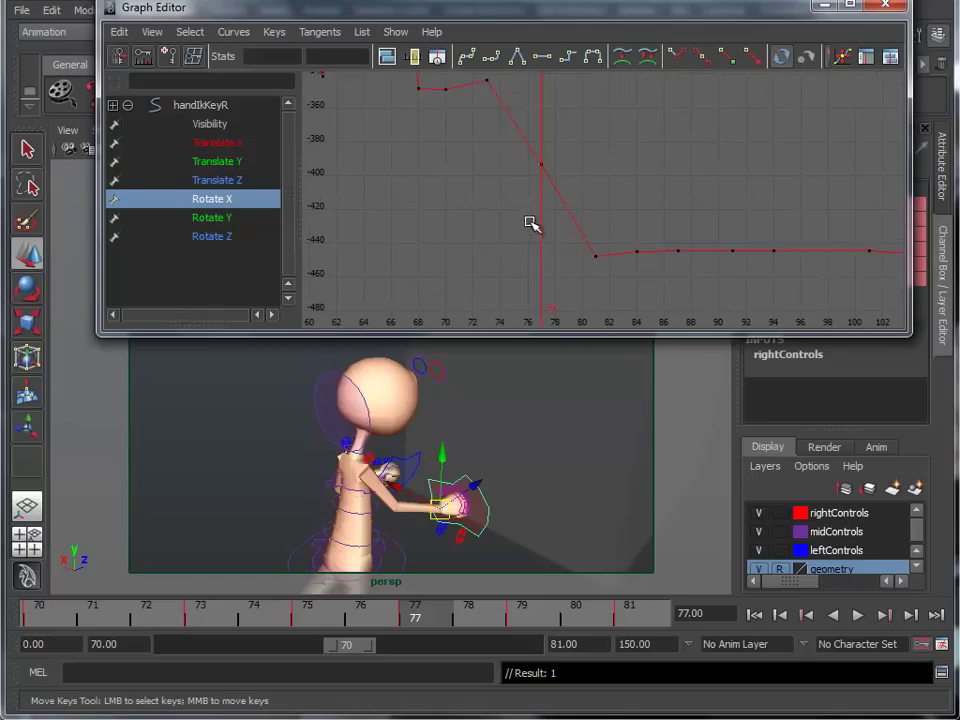
{"action": "mouse_move", "coordinate": [547, 170]}
{"action": "middle_mouse_down"}
{"action": "mouse_move", "coordinate": [538, 154]}
{"action": "mouse_move", "coordinate": [540, 210]}
{"action": "middle_mouse_up"}
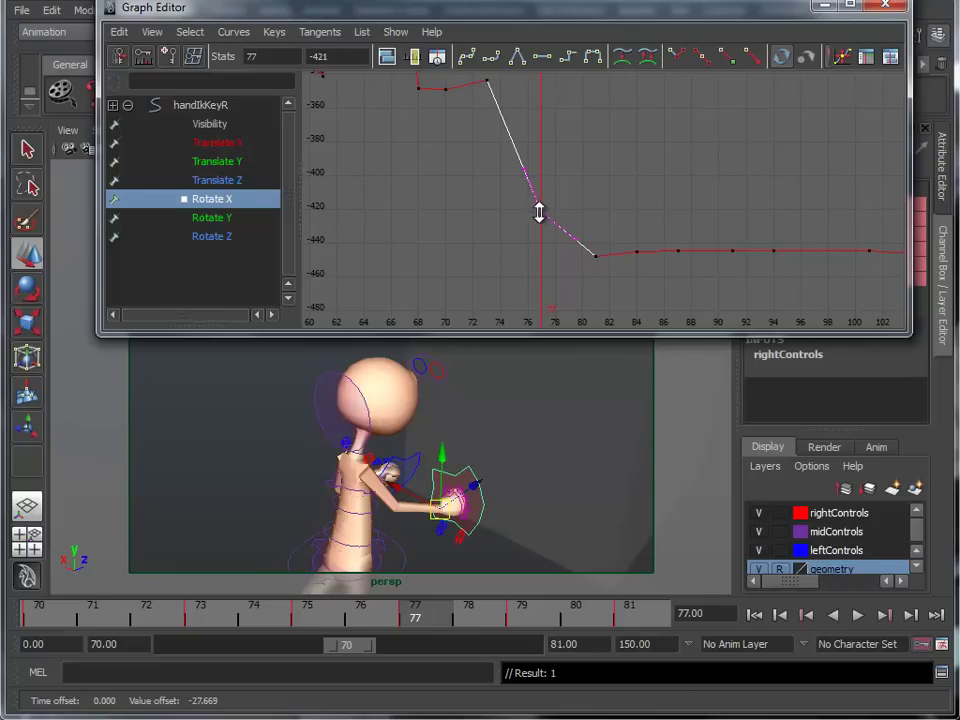
{"action": "key", "text": "alt+v"}
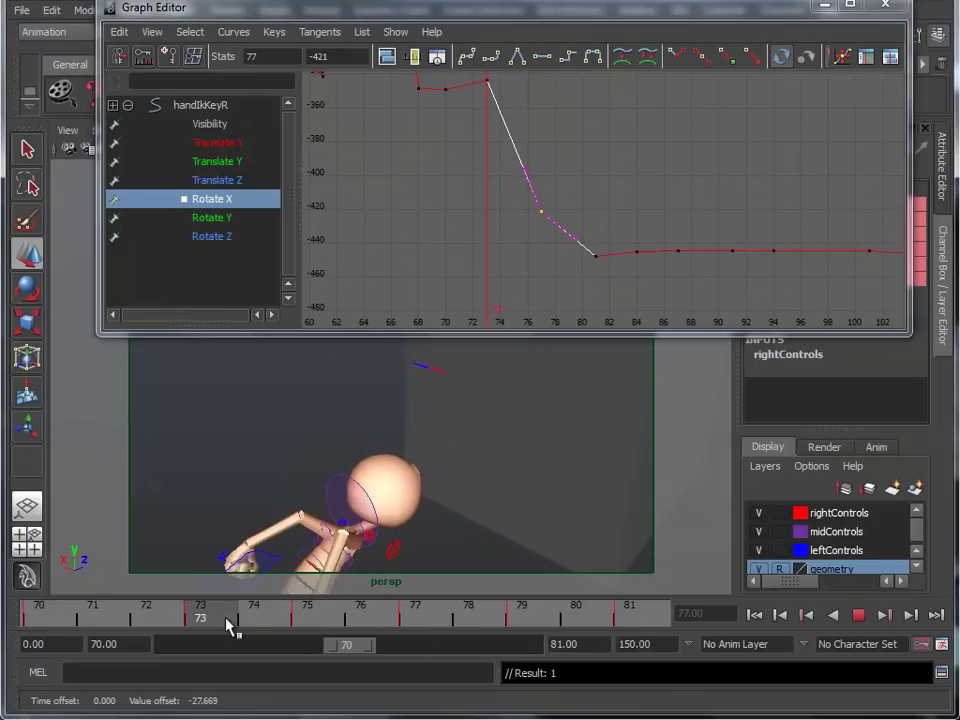
{"action": "left_click_drag", "start_coordinate": [477, 486], "coordinate": [349, 401], "text": "alt"}
{"action": "right_click_drag", "start_coordinate": [302, 407], "coordinate": [290, 430], "text": "alt"}
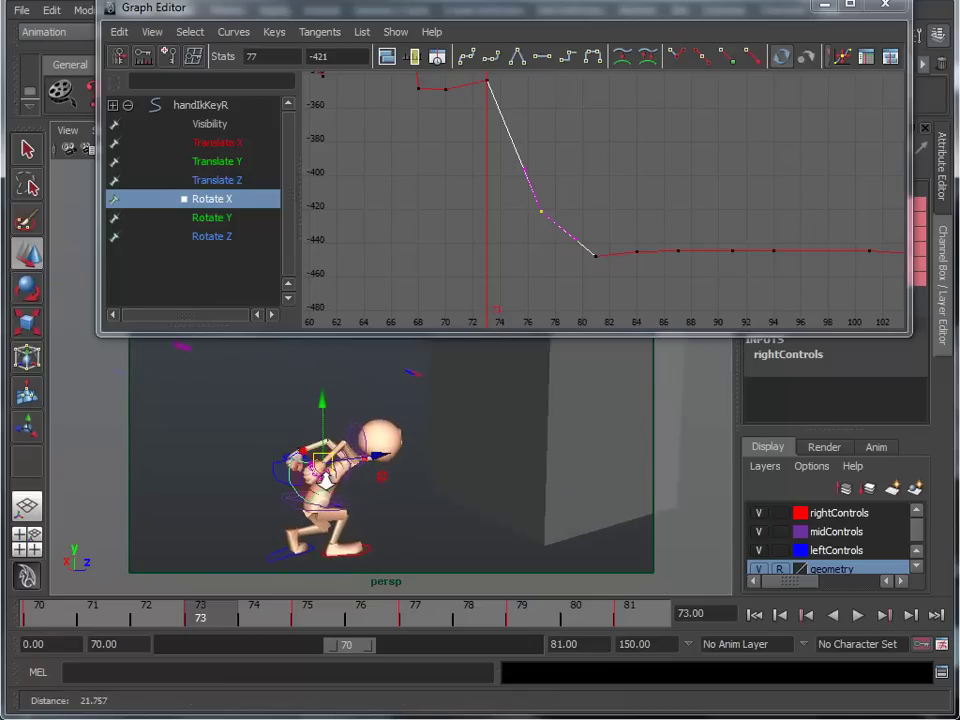
{"action": "mouse_move", "coordinate": [187, 620]}
{"action": "left_mouse_down"}
{"action": "mouse_move", "coordinate": [81, 621]}
{"action": "mouse_move", "coordinate": [630, 622]}
{"action": "left_mouse_up"}
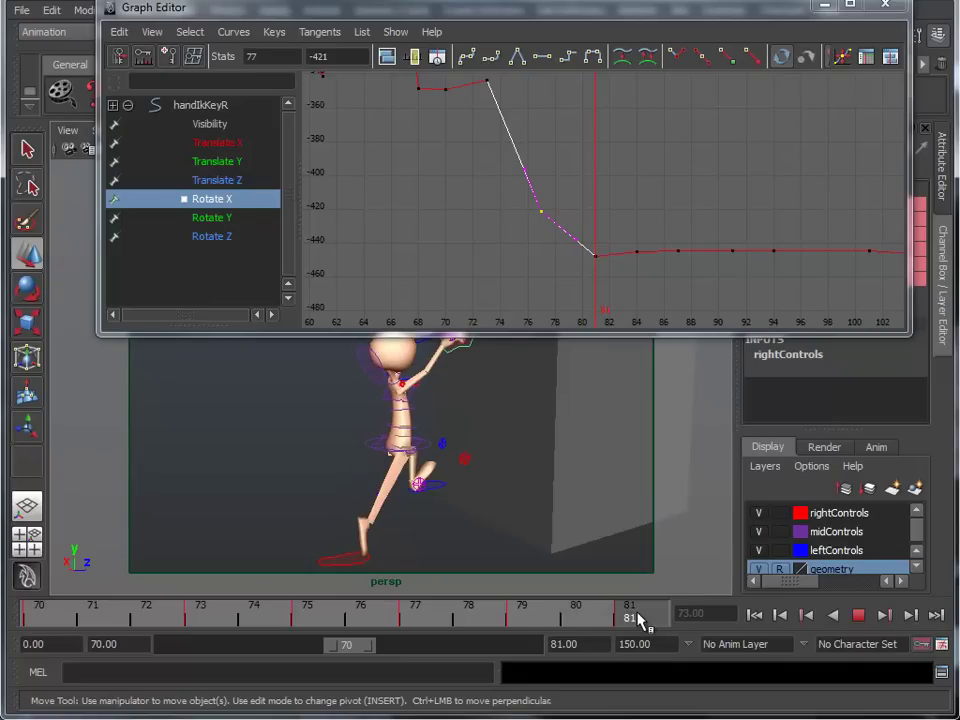
{"action": "left_click_drag", "start_coordinate": [582, 12], "coordinate": [562, 27]}
{"action": "left_click", "coordinate": [540, 287]}
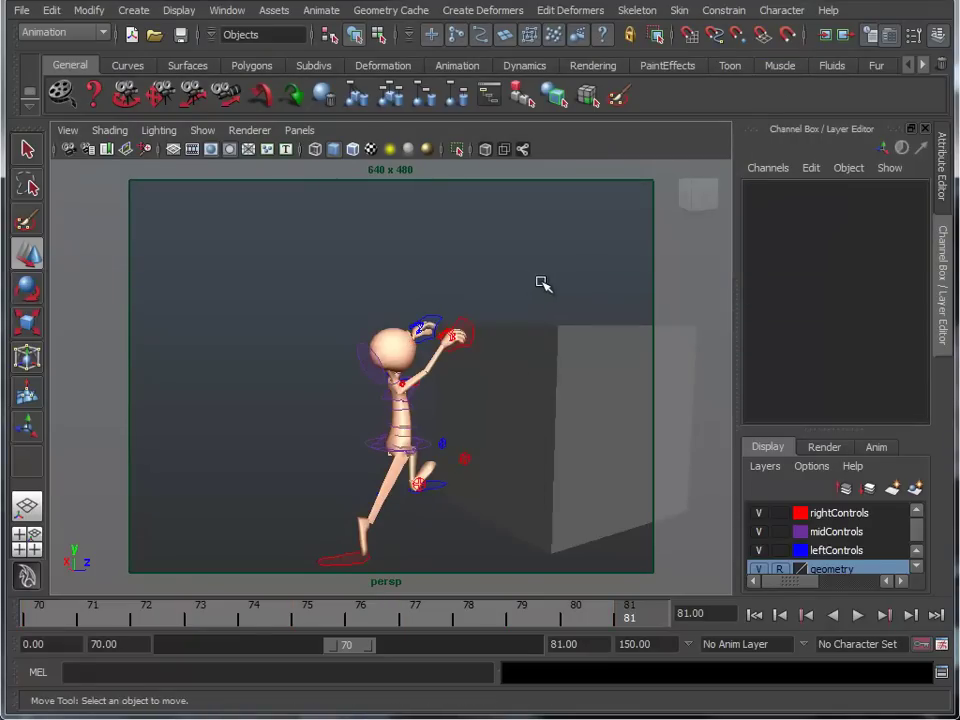
{"action": "left_click_drag", "start_coordinate": [459, 416], "coordinate": [440, 413], "text": "alt"}
{"action": "middle_click_drag", "start_coordinate": [440, 413], "coordinate": [463, 414], "text": "alt"}
{"action": "mouse_move", "coordinate": [463, 414]}
{"action": "right_mouse_down", "text": "alt"}
{"action": "mouse_move", "coordinate": [424, 386]}
{"action": "mouse_move", "coordinate": [449, 440]}
{"action": "right_mouse_up", "text": "alt"}
{"action": "left_click_drag", "start_coordinate": [35, 615], "coordinate": [648, 628]}
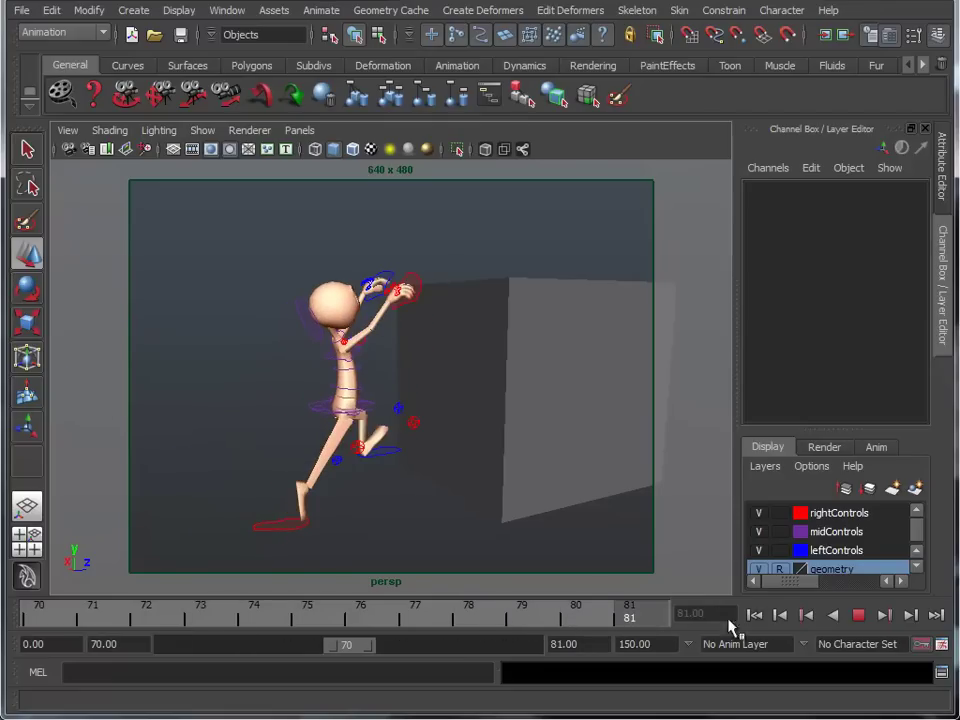
{"action": "left_click_drag", "start_coordinate": [800, 628], "coordinate": [666, 524]}
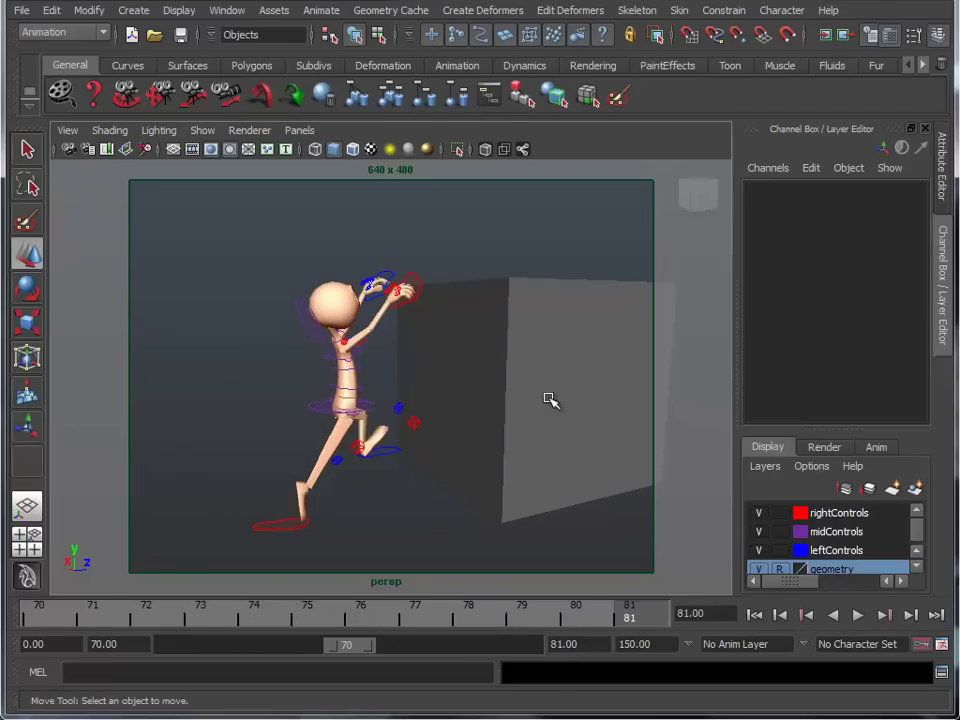